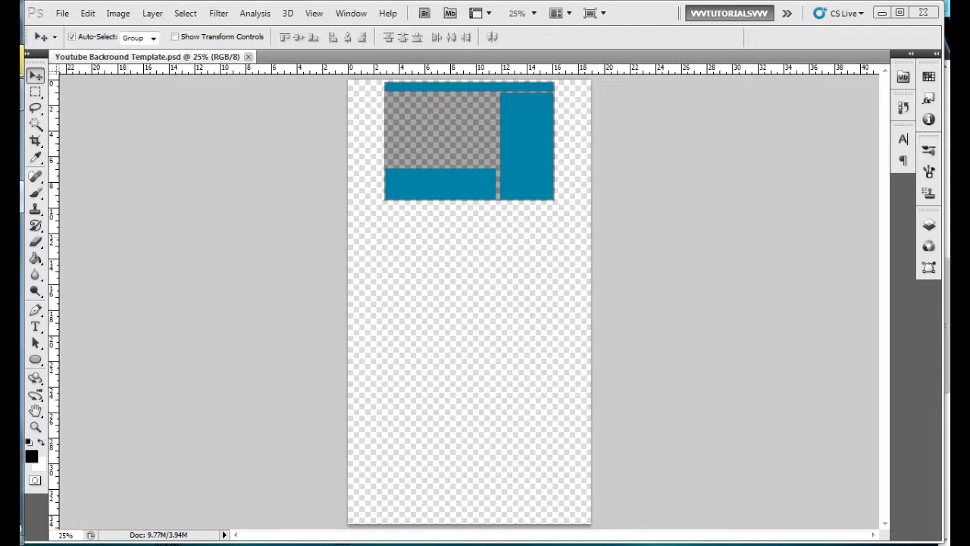
# Step: Switch from Photoshop to the YouTube channel page in Chrome
pyautogui.hotkey('alt', 'Tab')
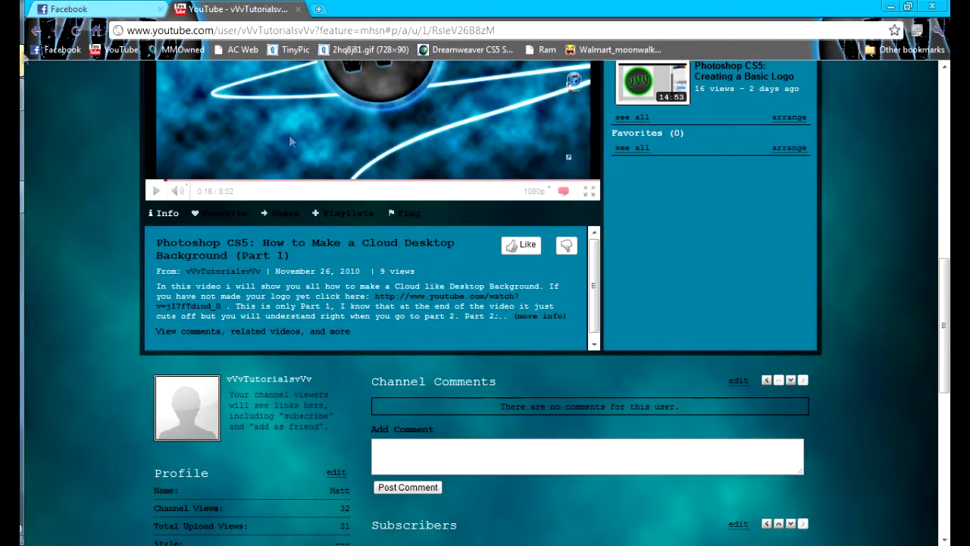
# Step: Scroll through the YouTube channel page to review its current background, then return to Photoshop
pyautogui.moveTo(944, 326); pyautogui.dragTo(944, 252)
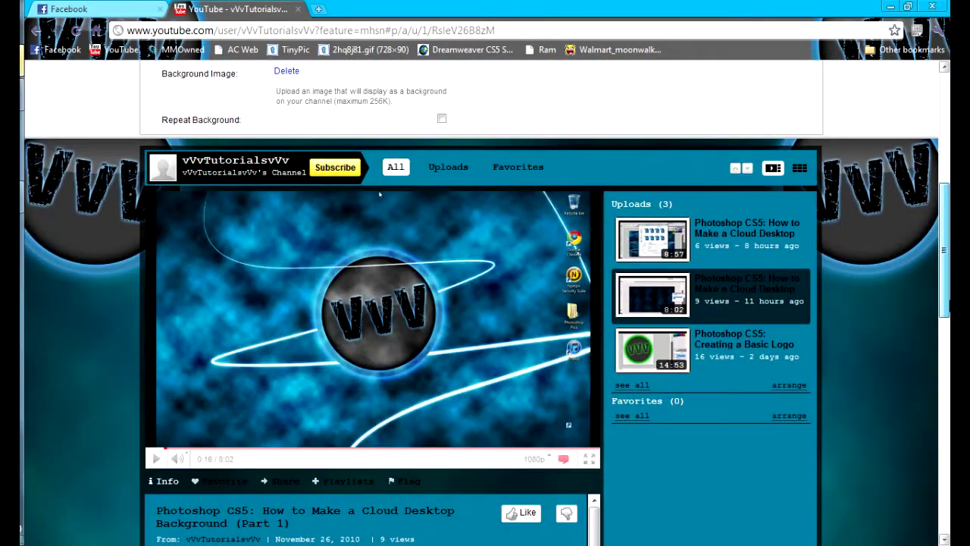
pyautogui.scroll(-10, 926, 284)
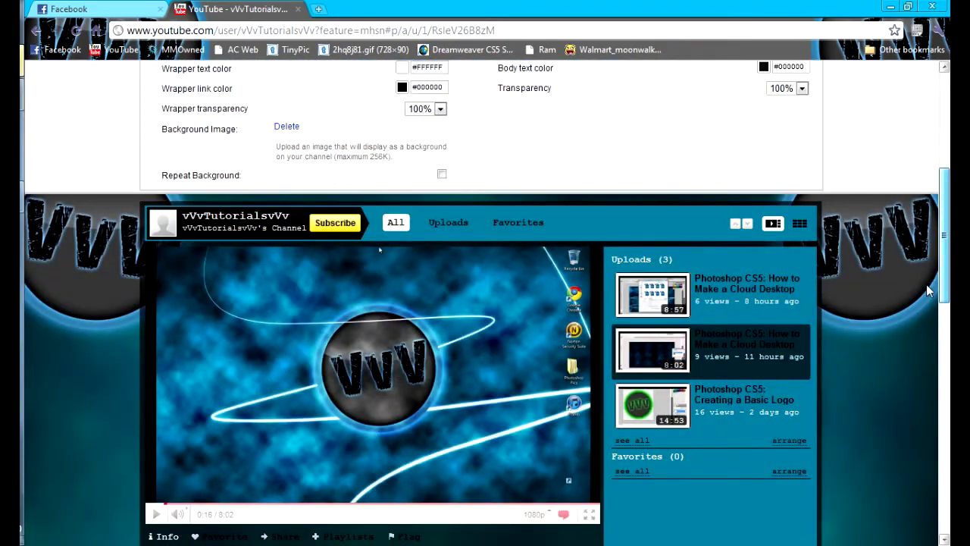
pyautogui.scroll(-8, 926, 284)
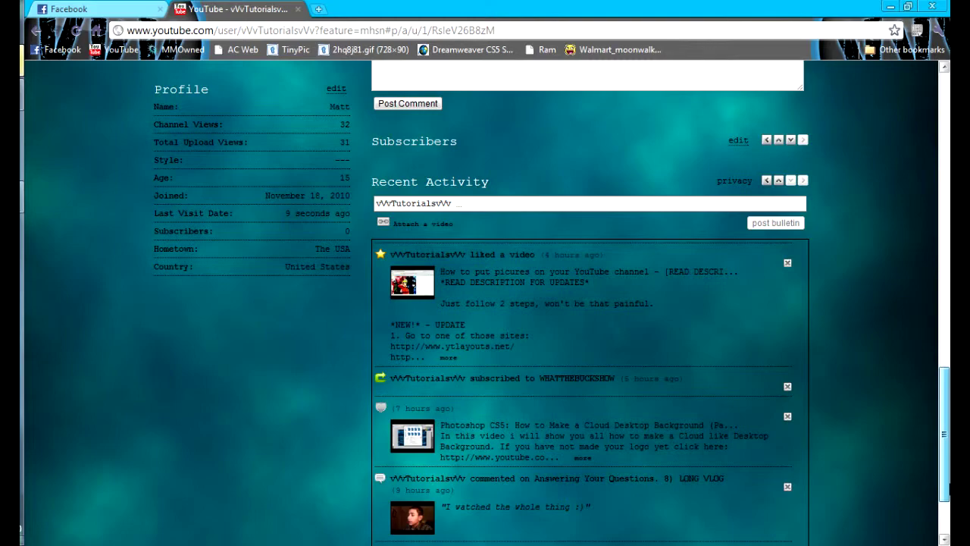
pyautogui.scroll(10, 946, 307)
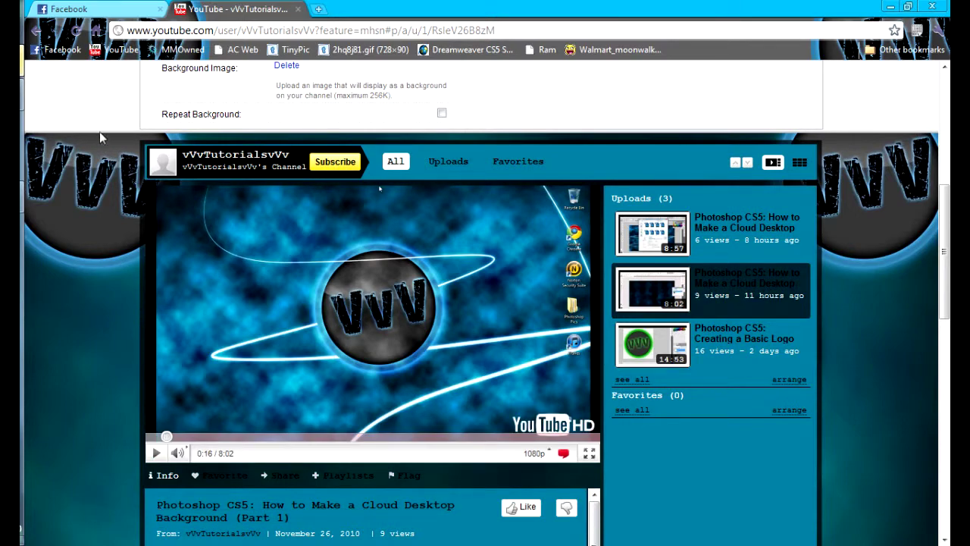
pyautogui.hotkey('alt', 'Tab')
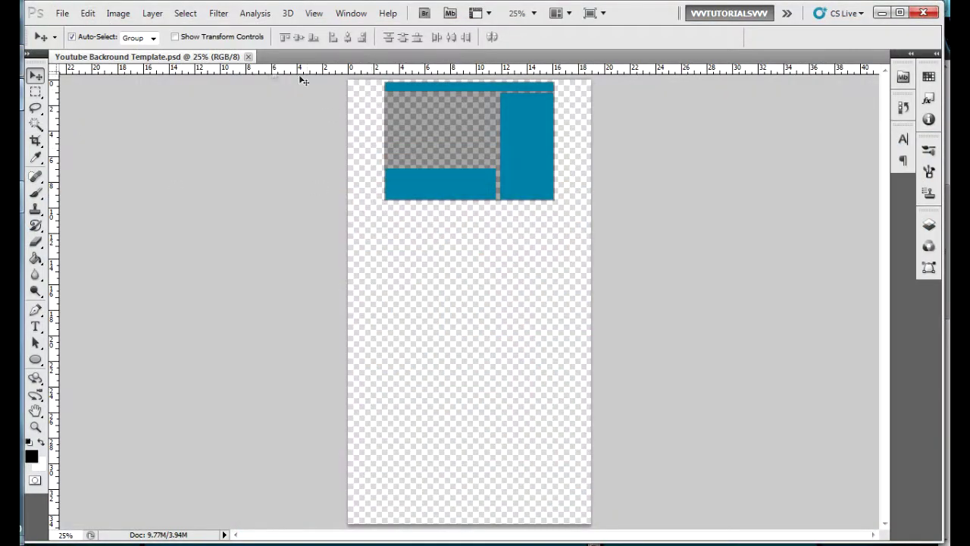
pyautogui.hotkey('alt', 'Tab')
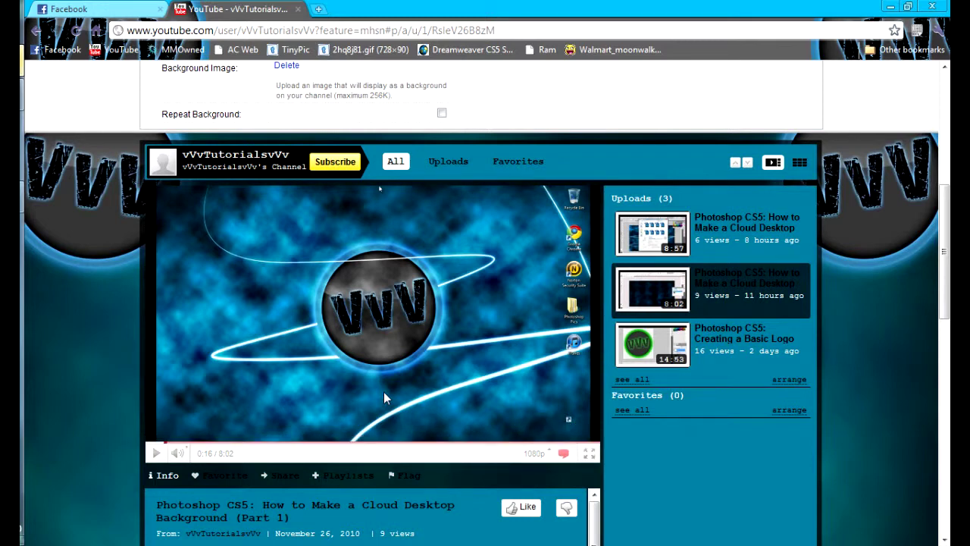
pyautogui.hotkey('alt', 'Tab')
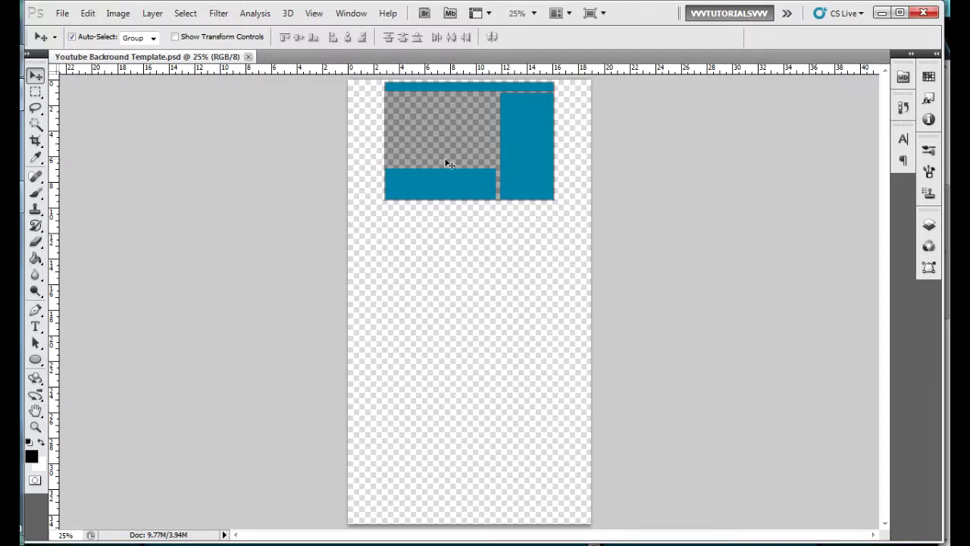
pyautogui.hotkey('ctrl', '+')
pyautogui.hotkey('ctrl', '+')
pyautogui.hotkey('ctrl', '+')
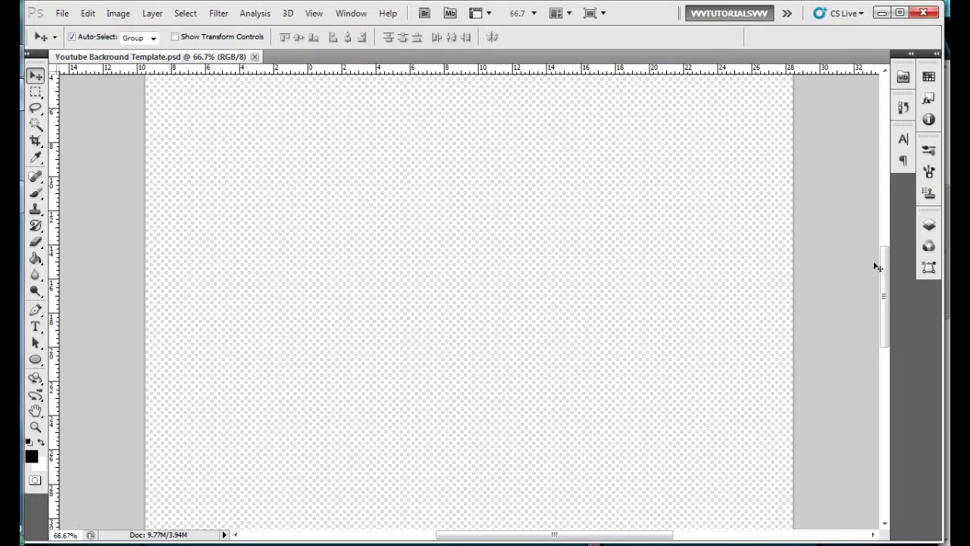
# Step: Recentre the 66.7% template view on the blue panels and bring up the Swatches panel
pyautogui.moveTo(883, 273); pyautogui.dragTo(891, 185)
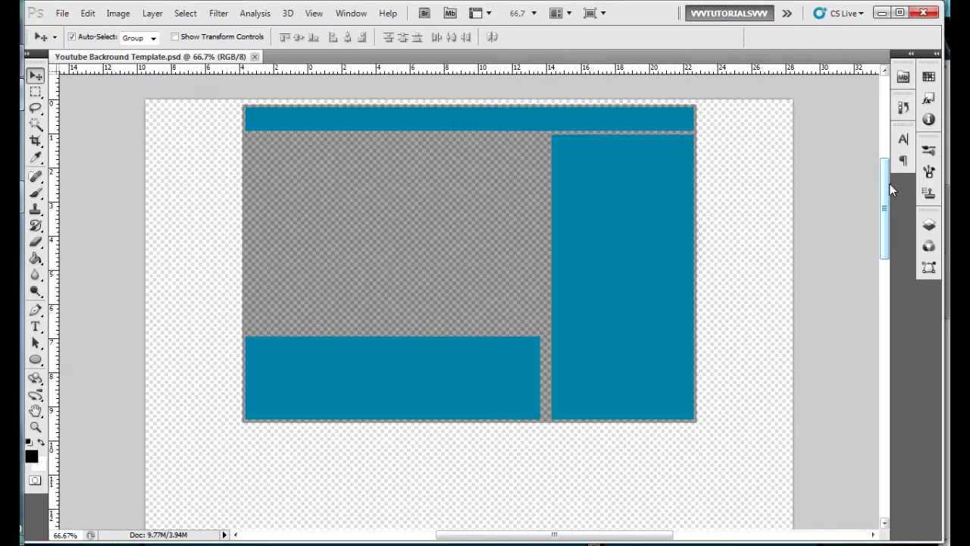
pyautogui.moveTo(890, 189); pyautogui.dragTo(861, 179)
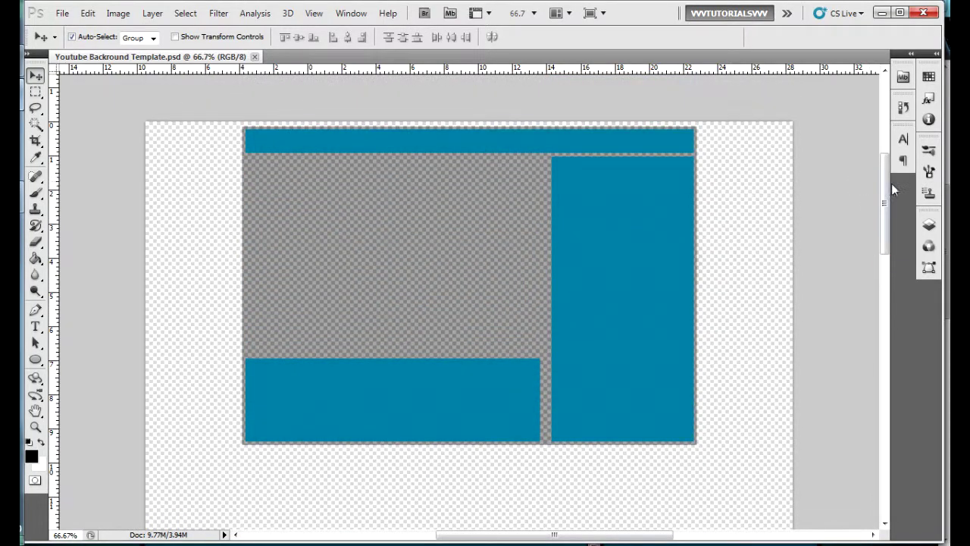
pyautogui.moveTo(885, 181); pyautogui.dragTo(894, 393)
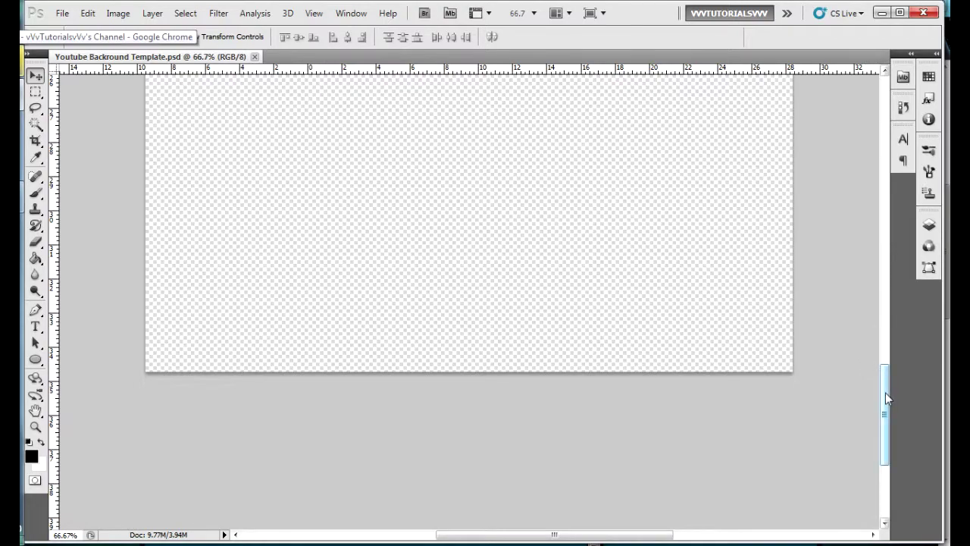
pyautogui.moveTo(885, 393); pyautogui.dragTo(858, 164)
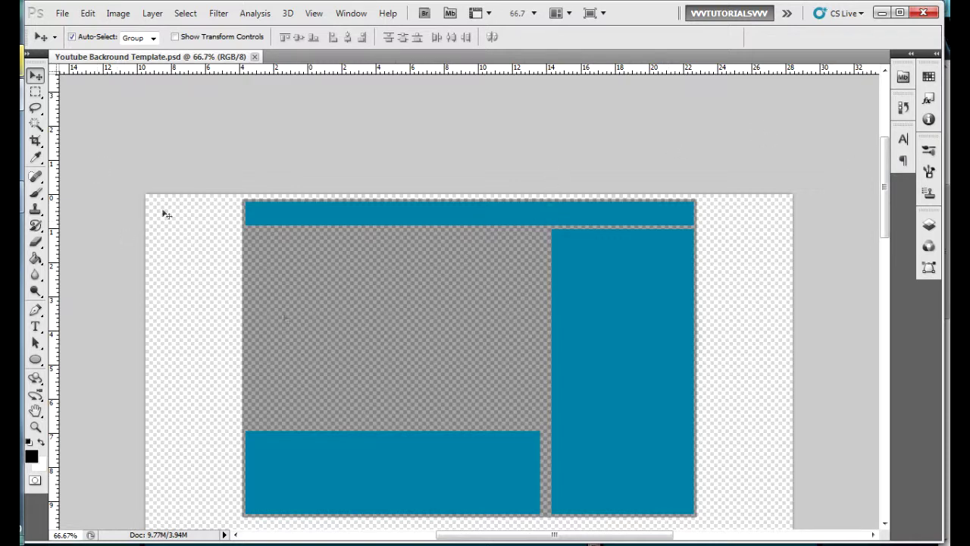
pyautogui.click(929, 76)
# Step: Choose the Paint Bucket and make Layer 2 active after the no-layer-selected error
pyautogui.click(35, 257)
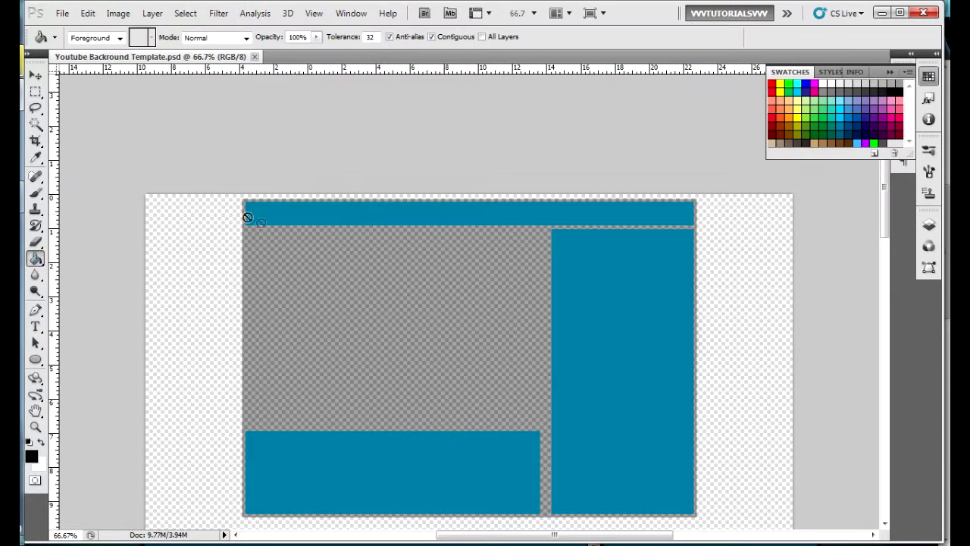
pyautogui.click(281, 214)
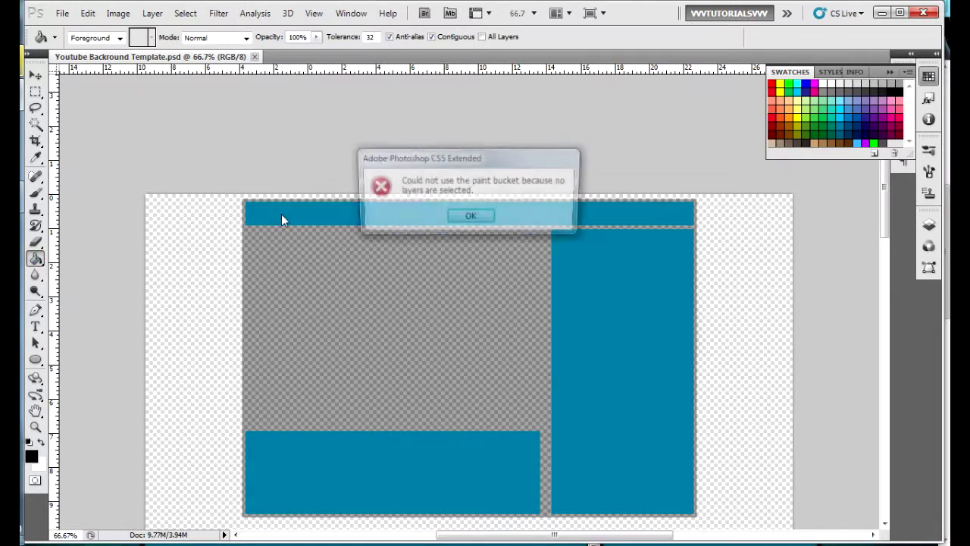
pyautogui.click(466, 217)
pyautogui.click(928, 224)
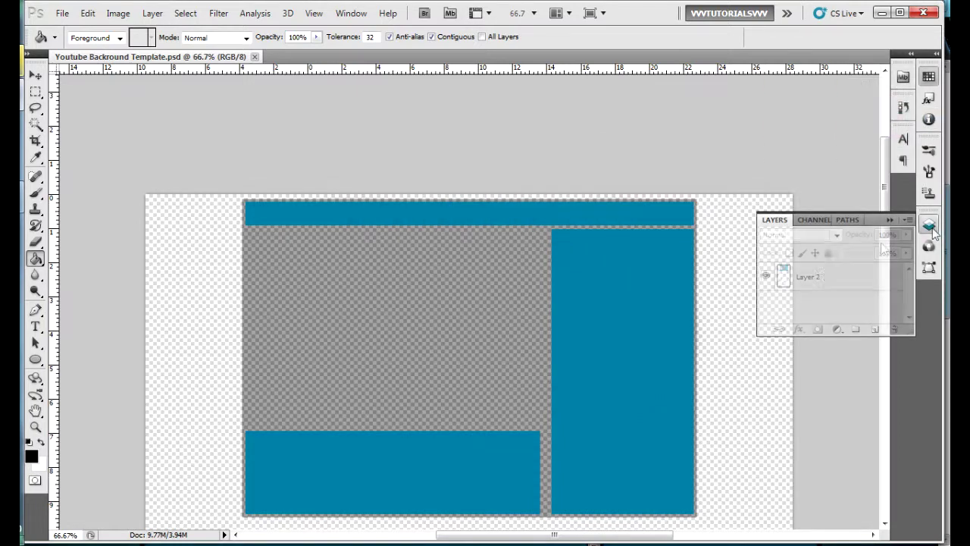
pyautogui.click(818, 277)
# Step: Fill the top bar, right panel and bottom-left panel black, then undo back to blue
pyautogui.click(904, 79)
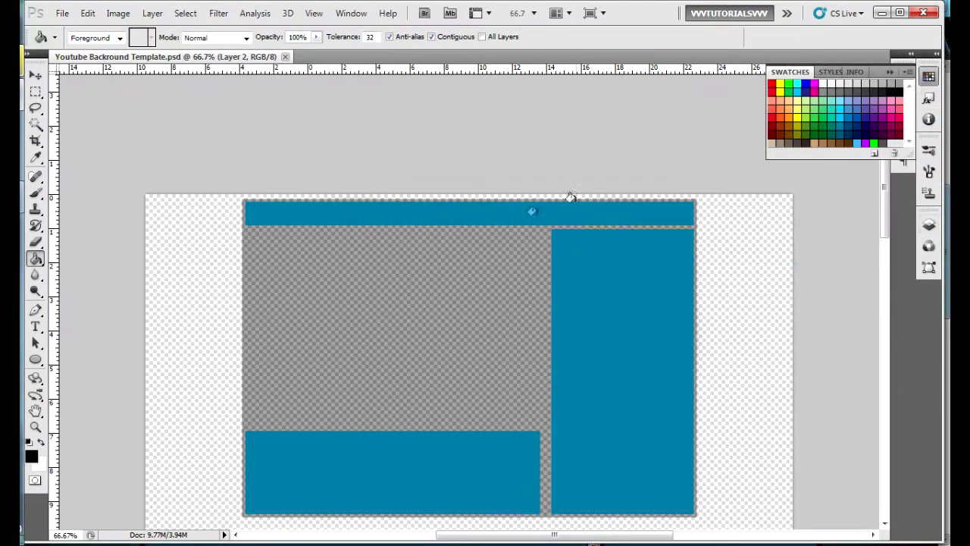
pyautogui.click(520, 215)
pyautogui.click(599, 257)
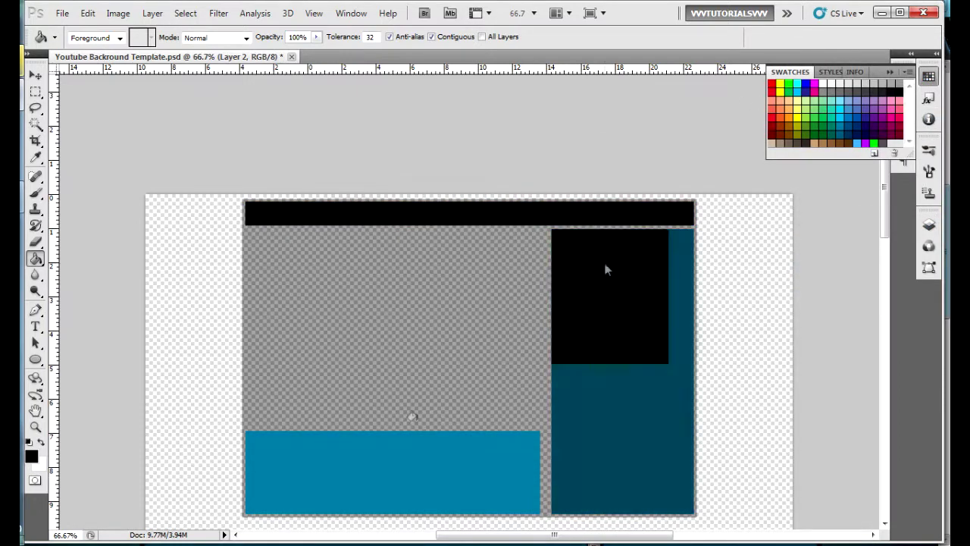
pyautogui.click(380, 478)
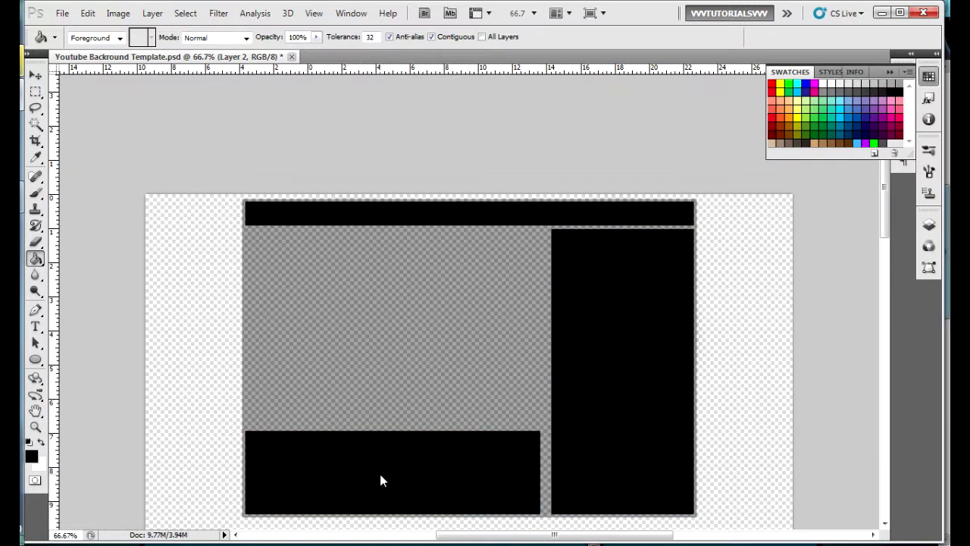
pyautogui.hotkey('ctrl', 'alt', 'z')
pyautogui.hotkey('ctrl', 'alt', 'z')
pyautogui.hotkey('ctrl', 'alt', 'z')
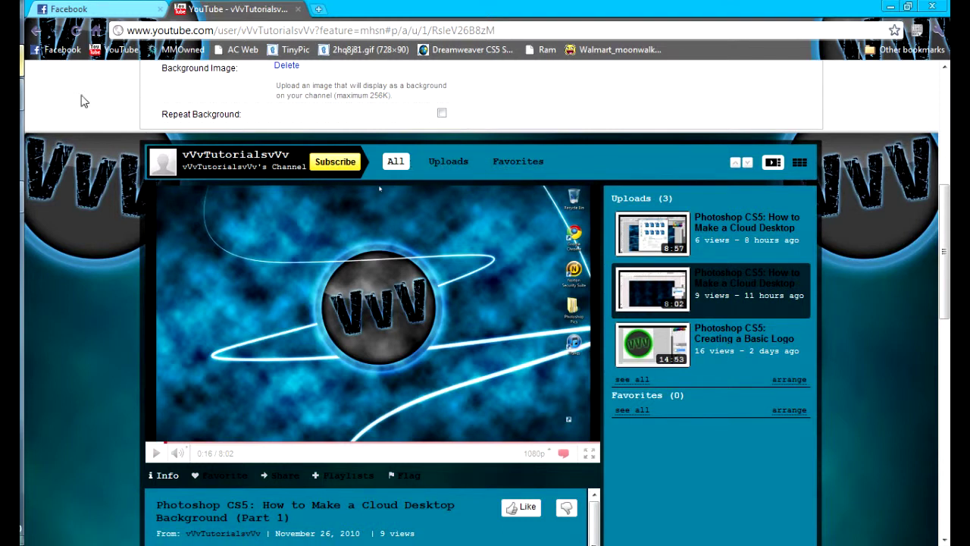
pyautogui.hotkey('alt', 'Tab')
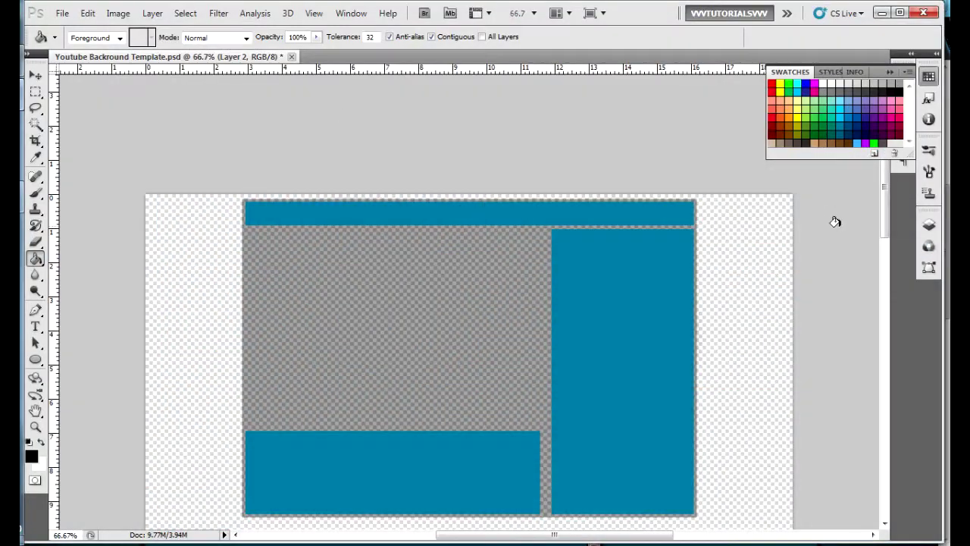
pyautogui.scroll(-1, 903, 283)
pyautogui.scroll(-10, 903, 283)
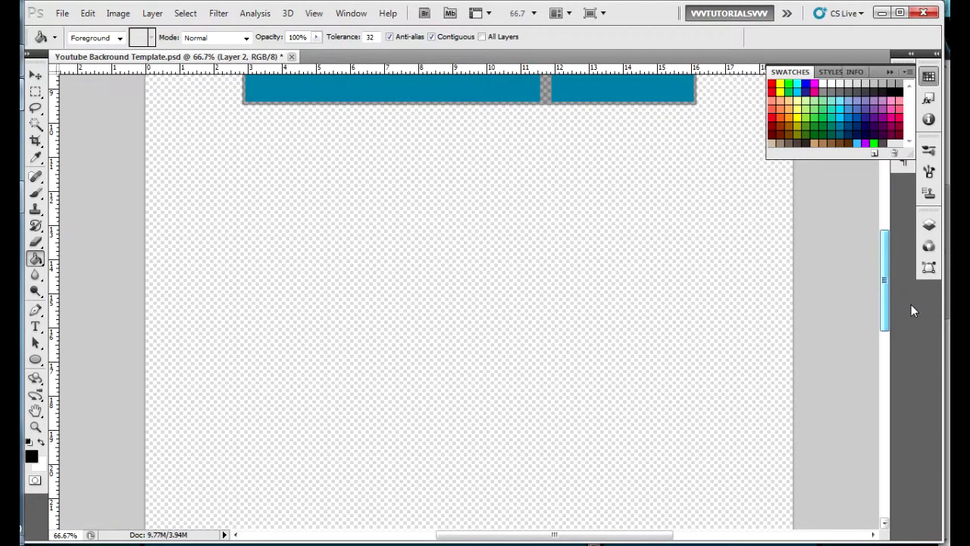
pyautogui.moveTo(911, 305); pyautogui.dragTo(911, 312)
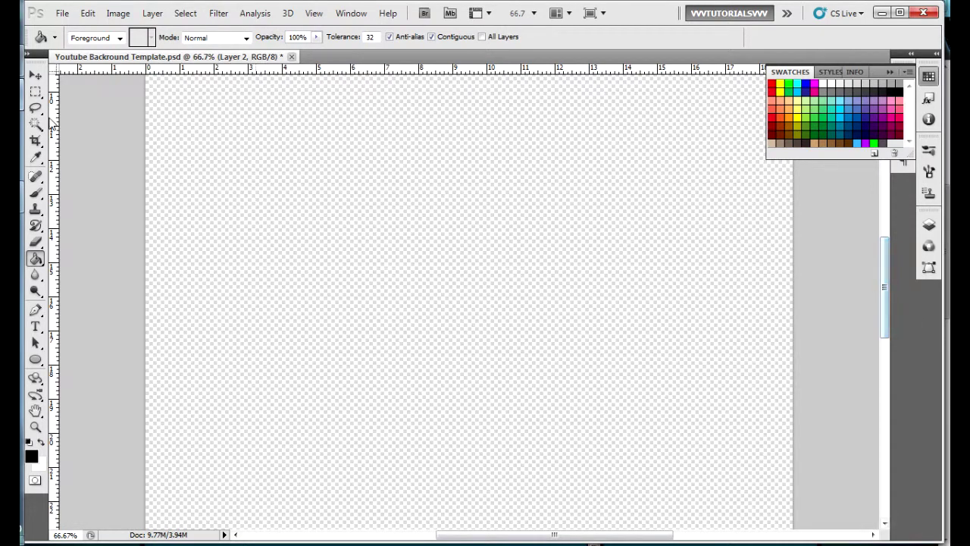
pyautogui.moveTo(15, 83)
pyautogui.click(12, 56)
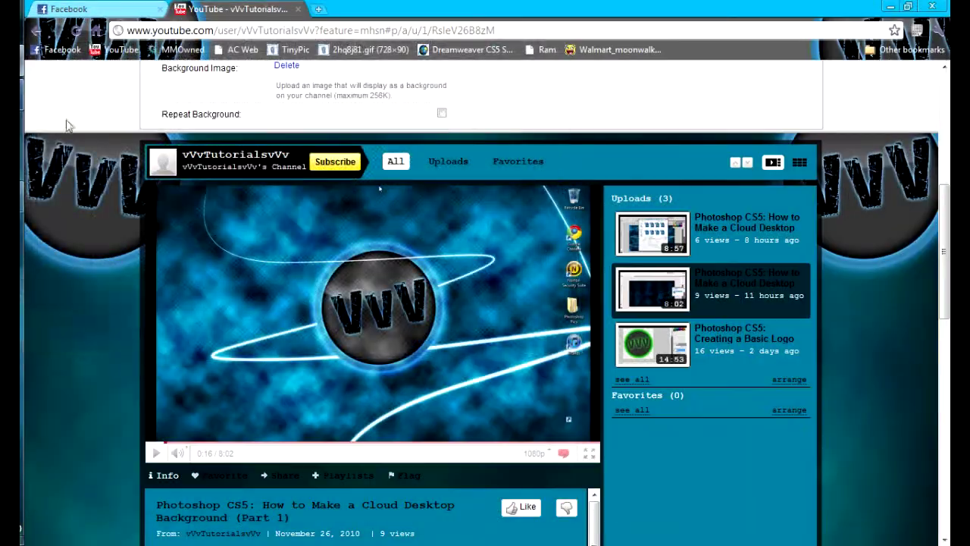
pyautogui.scroll(-5, 379, 188)
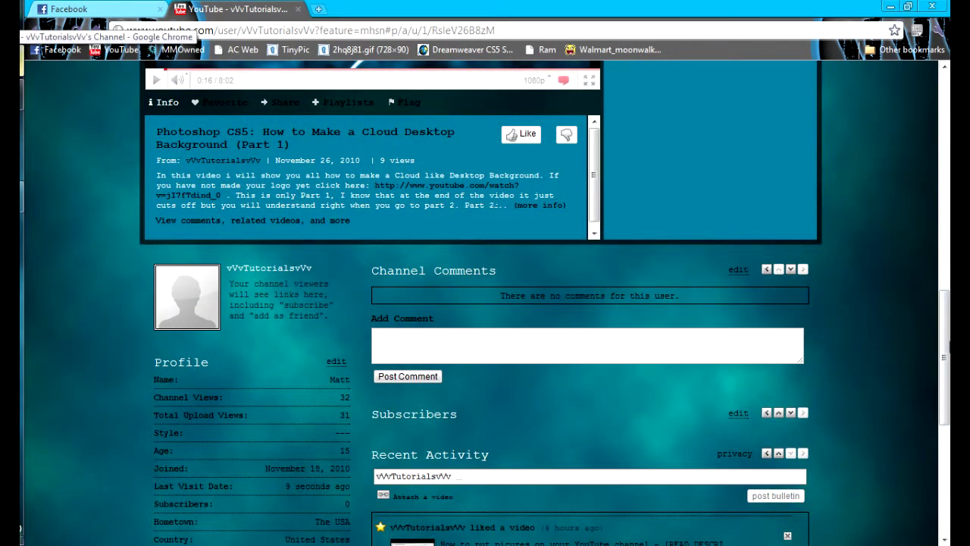
pyautogui.moveTo(945, 352); pyautogui.dragTo(947, 297)
pyautogui.scroll(3, 379, 183)
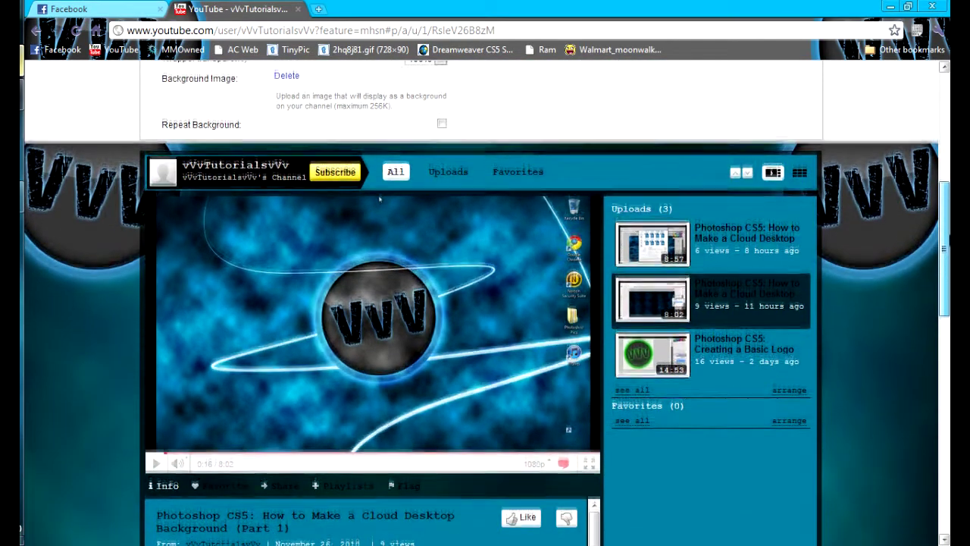
pyautogui.scroll(-1, 485, 303)
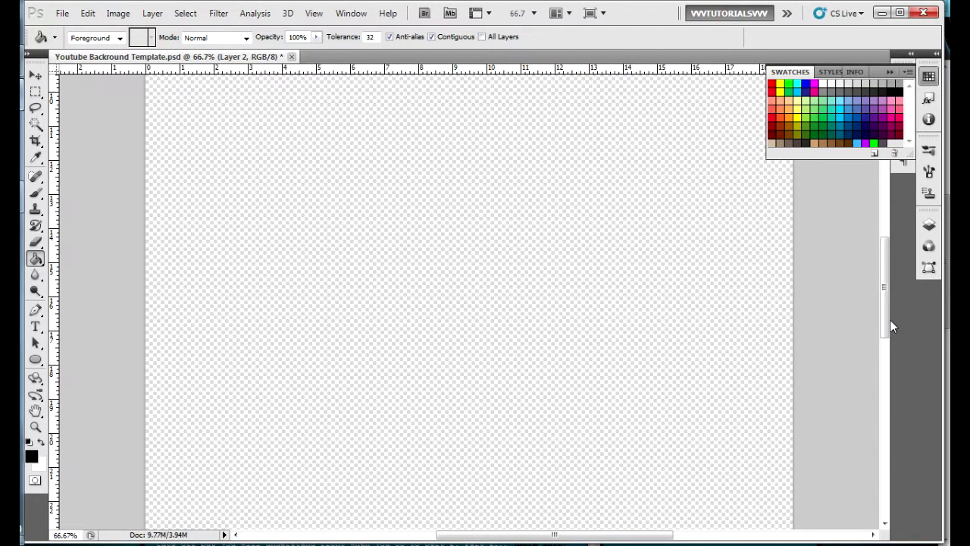
pyautogui.moveTo(885, 320); pyautogui.dragTo(881, 215)
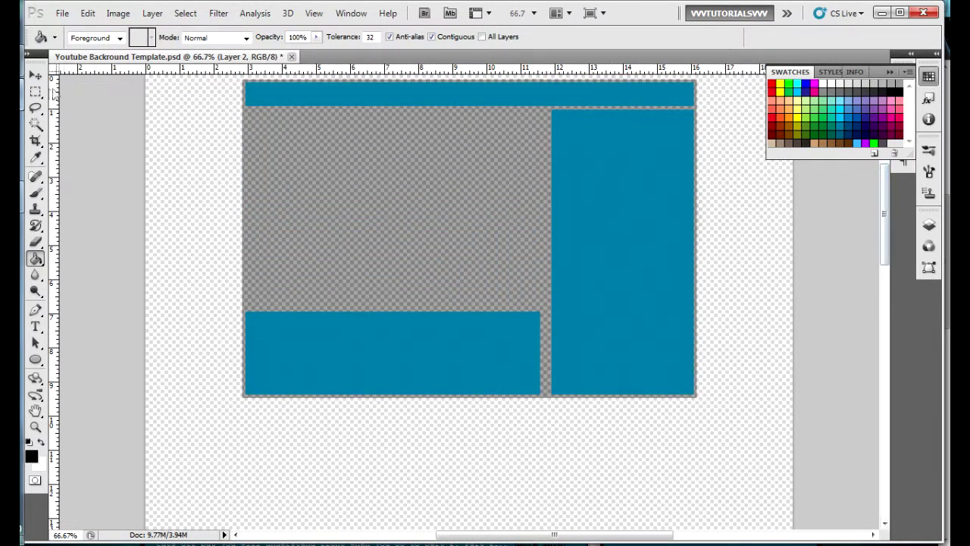
pyautogui.click(35, 76)
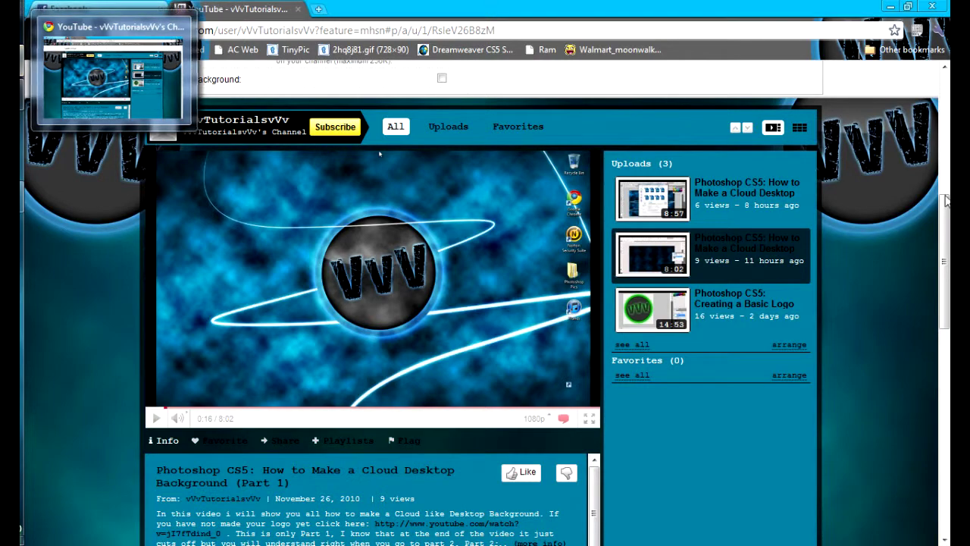
pyautogui.scroll(3, 485, 303)
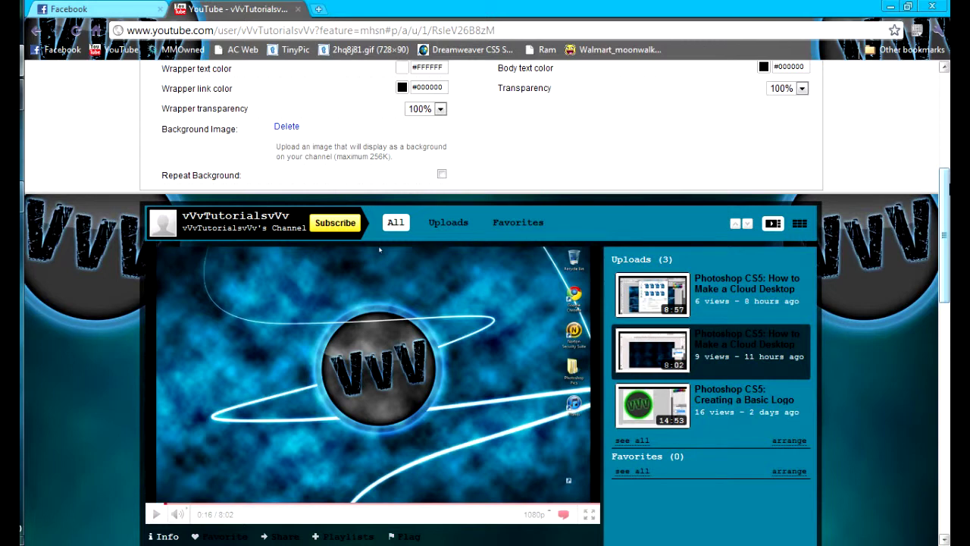
pyautogui.hotkey('alt', 'Tab')
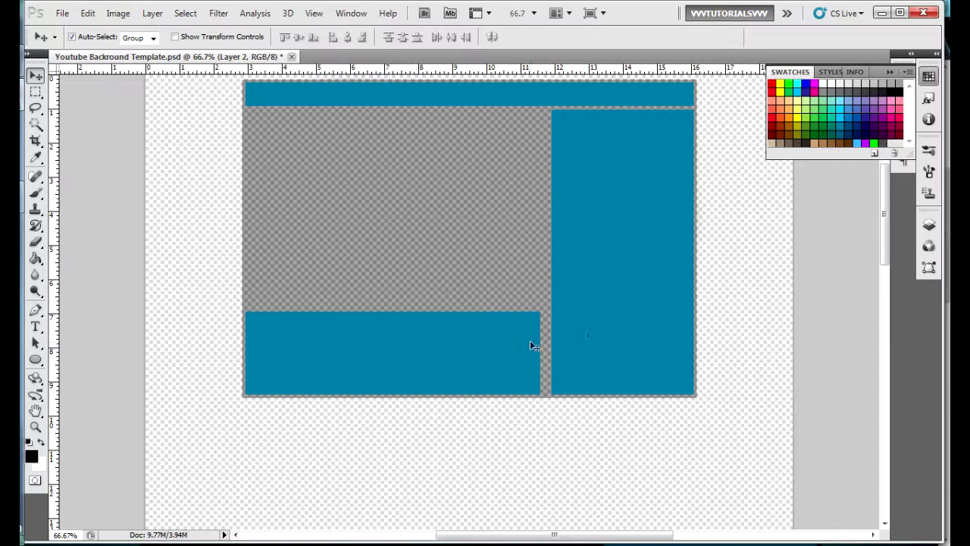
# Step: Collapse the Swatches panel into the dock and reposition the canvas view
pyautogui.click(889, 72)
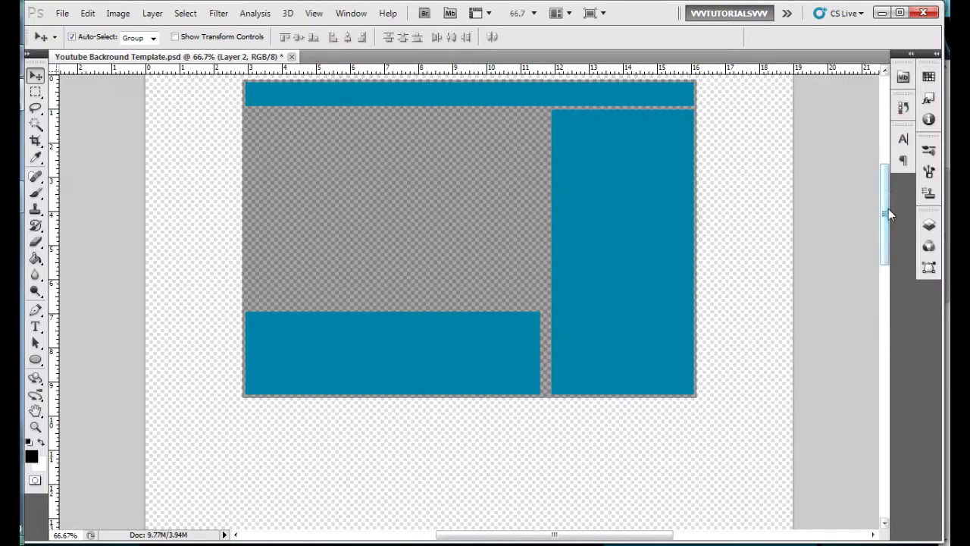
pyautogui.moveTo(888, 215)
pyautogui.mouseDown()
pyautogui.moveTo(884, 129)
pyautogui.moveTo(891, 198)
pyautogui.mouseUp()
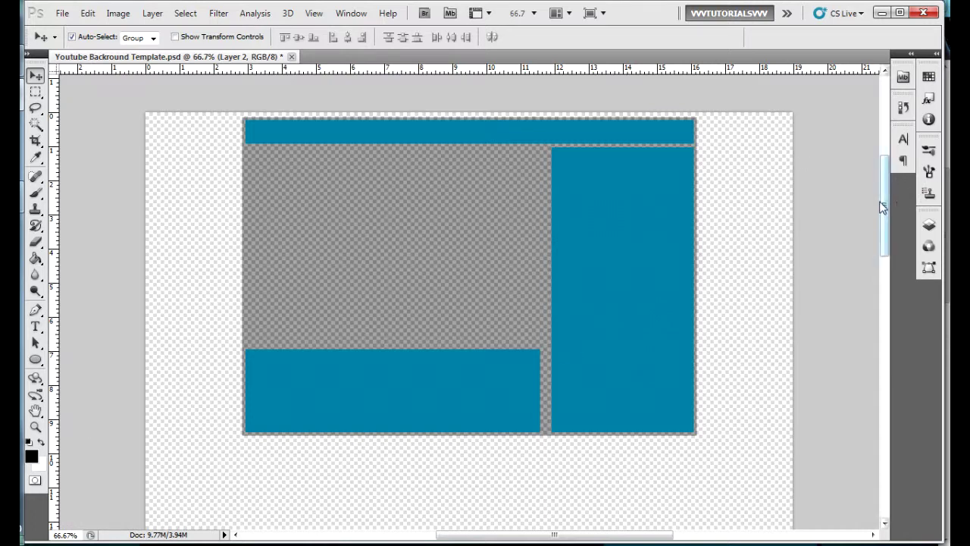
# Step: Create two new empty layers in the Layers panel
pyautogui.click(929, 225)
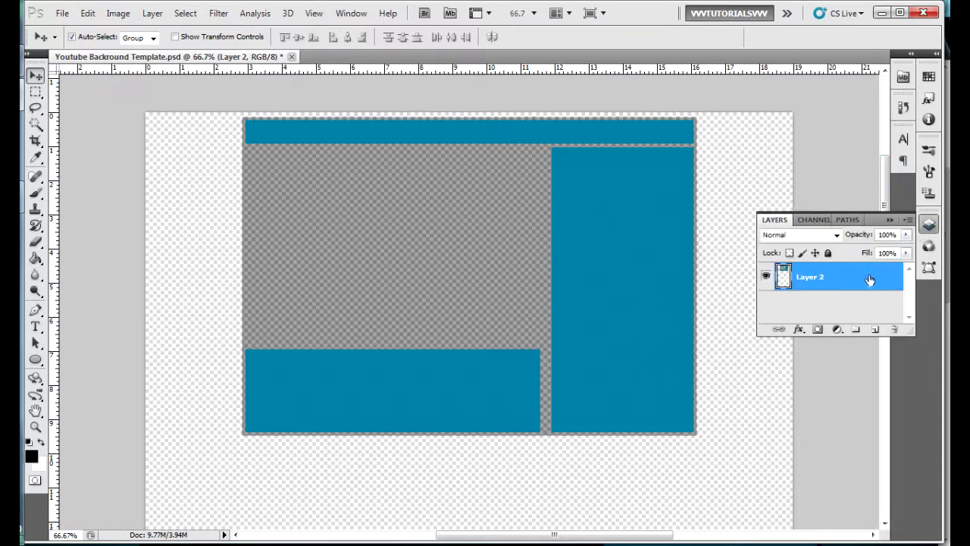
pyautogui.click(870, 304)
pyautogui.click(875, 329)
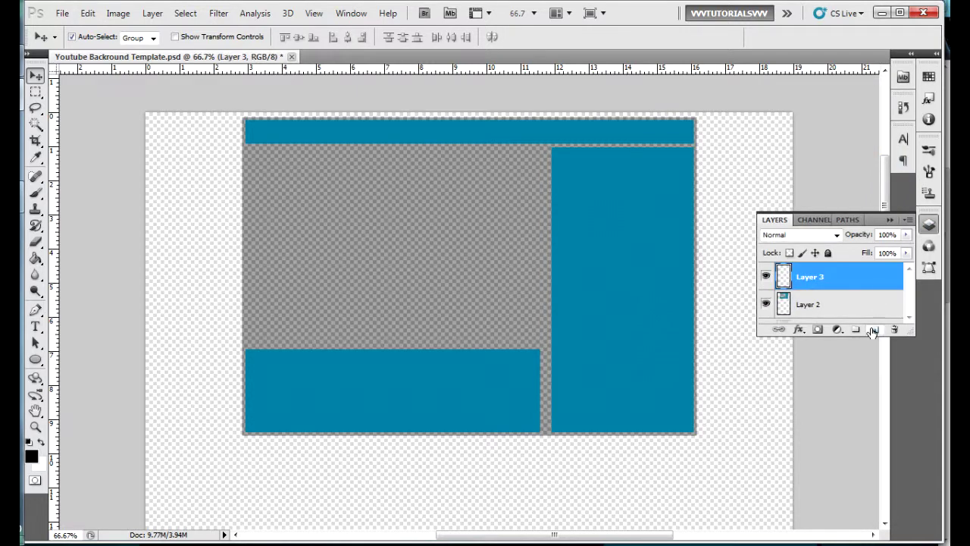
pyautogui.click(875, 329)
# Step: Reorder the layers so new Layer 3 sits below Layer 2 and above Layer 1
pyautogui.click(811, 323)
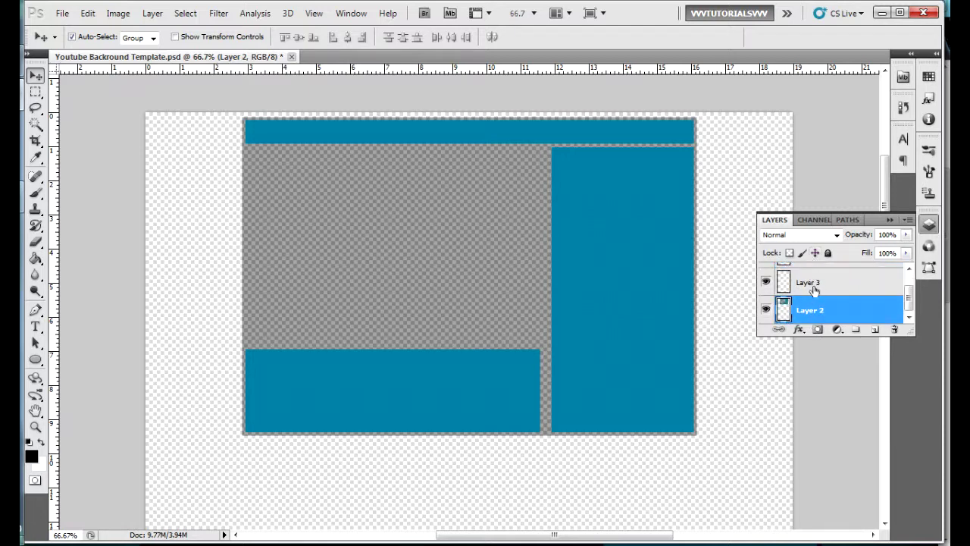
pyautogui.scroll(1, 912, 313)
pyautogui.scroll(-1, 912, 313)
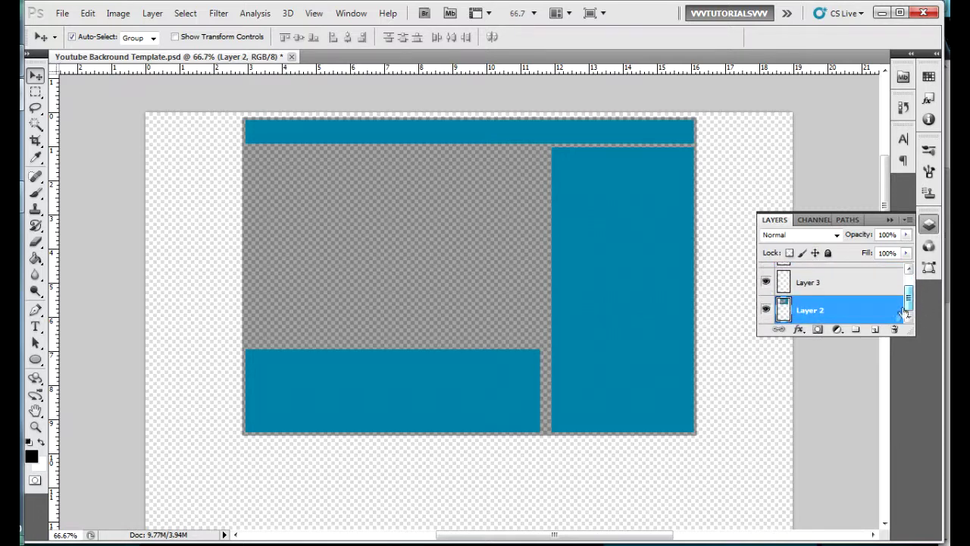
pyautogui.click(838, 288)
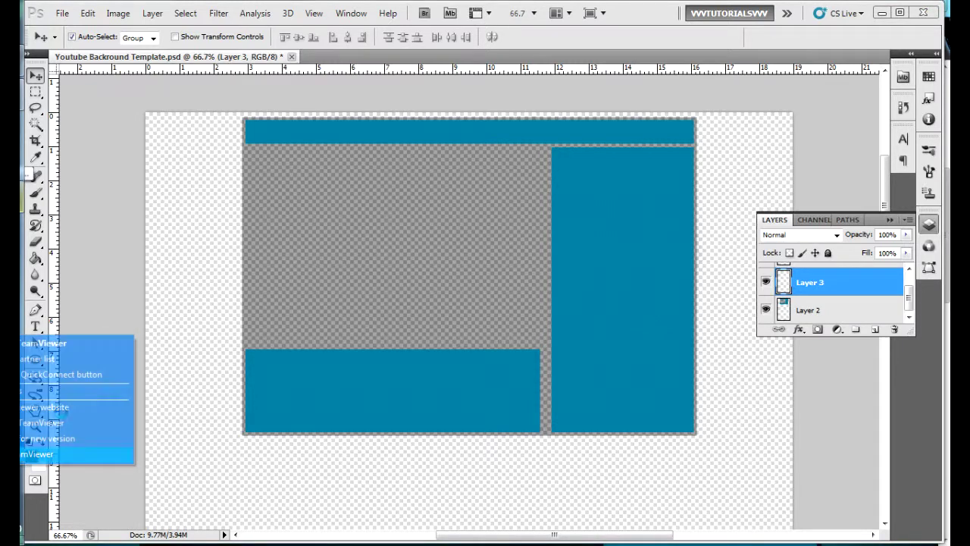
pyautogui.click(803, 288)
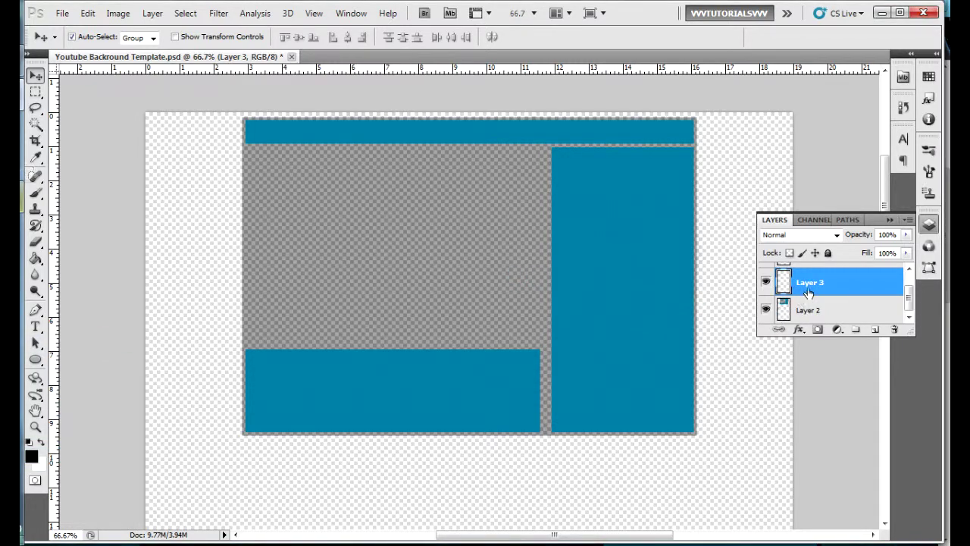
pyautogui.click(807, 310)
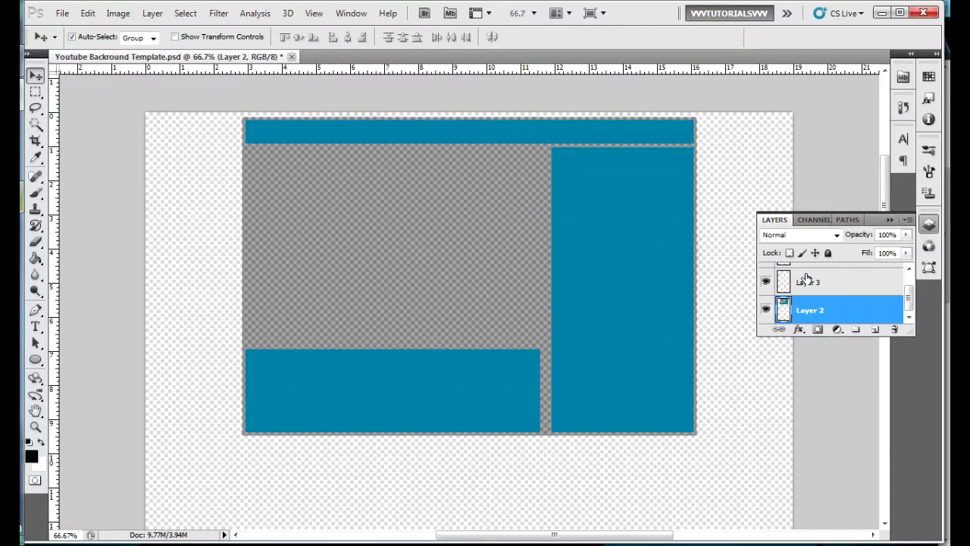
pyautogui.scroll(-2, 806, 280)
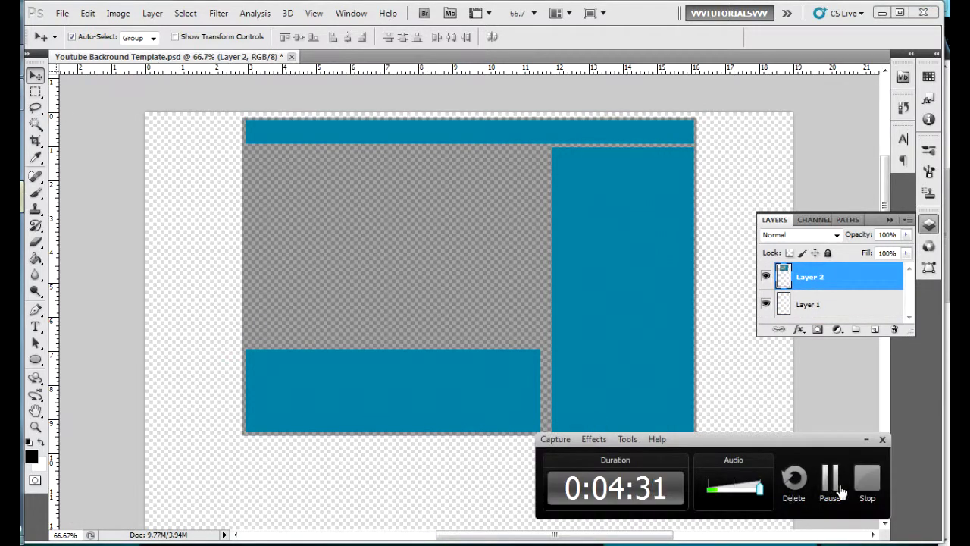
pyautogui.click(834, 479)
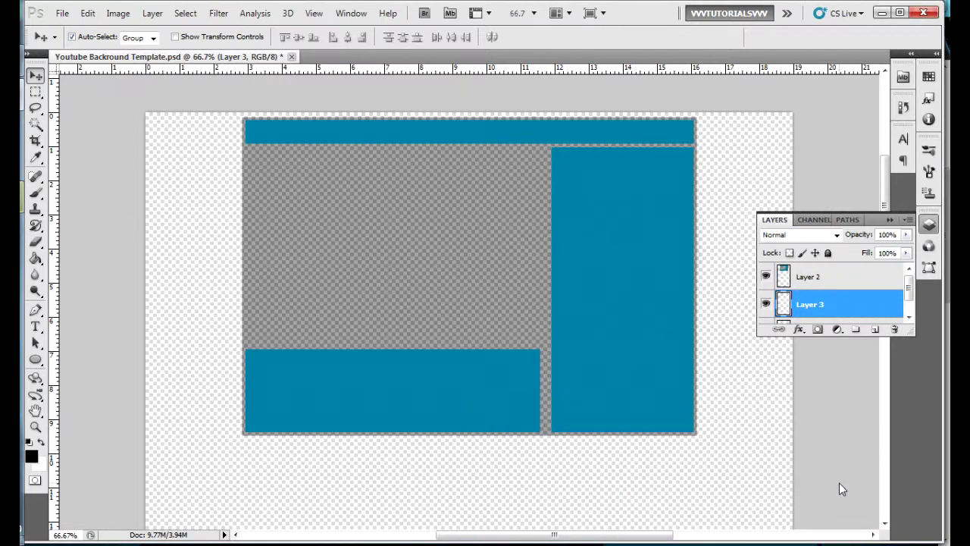
pyautogui.moveTo(911, 293)
pyautogui.mouseDown()
pyautogui.moveTo(907, 301)
pyautogui.moveTo(907, 276)
pyautogui.mouseUp()
pyautogui.click(812, 278)
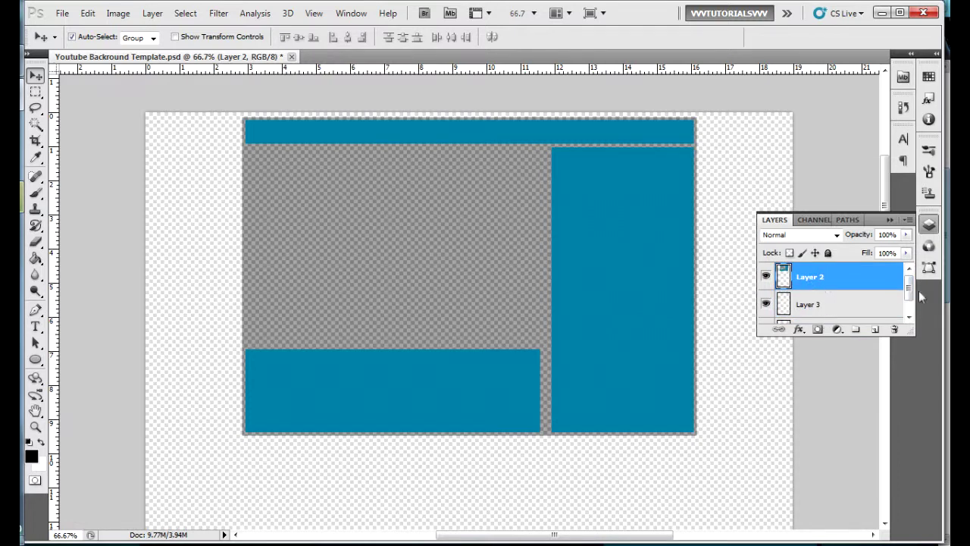
pyautogui.moveTo(910, 291); pyautogui.dragTo(909, 311)
pyautogui.click(840, 317)
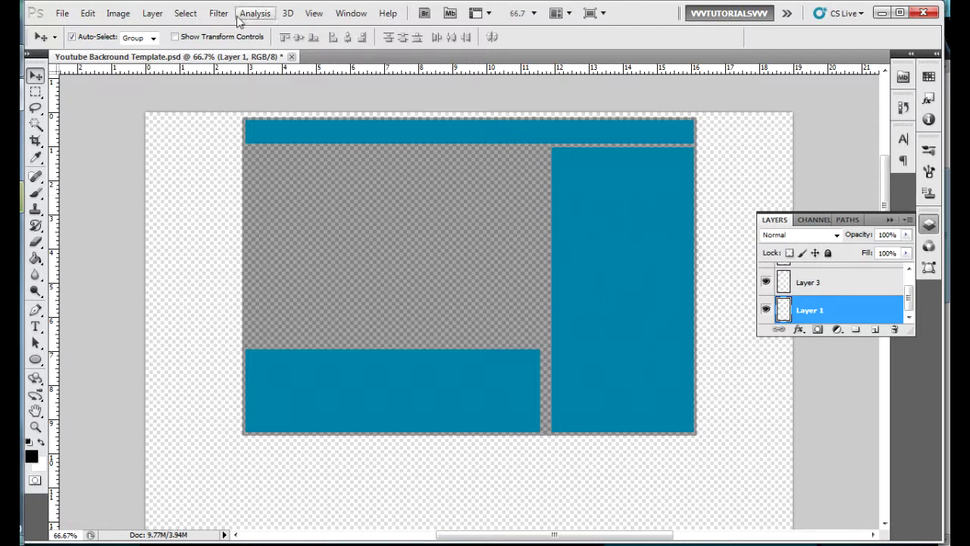
pyautogui.click(34, 380)
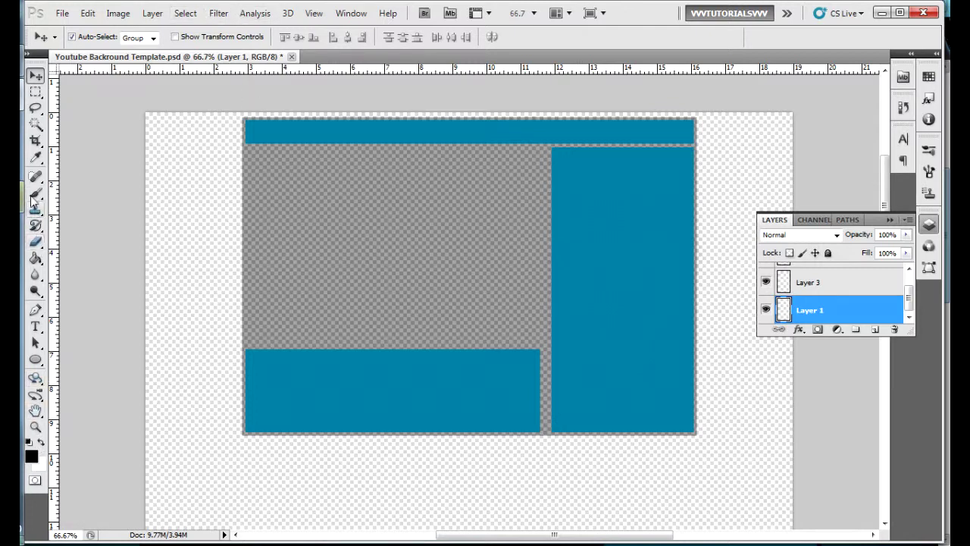
pyautogui.click(36, 259)
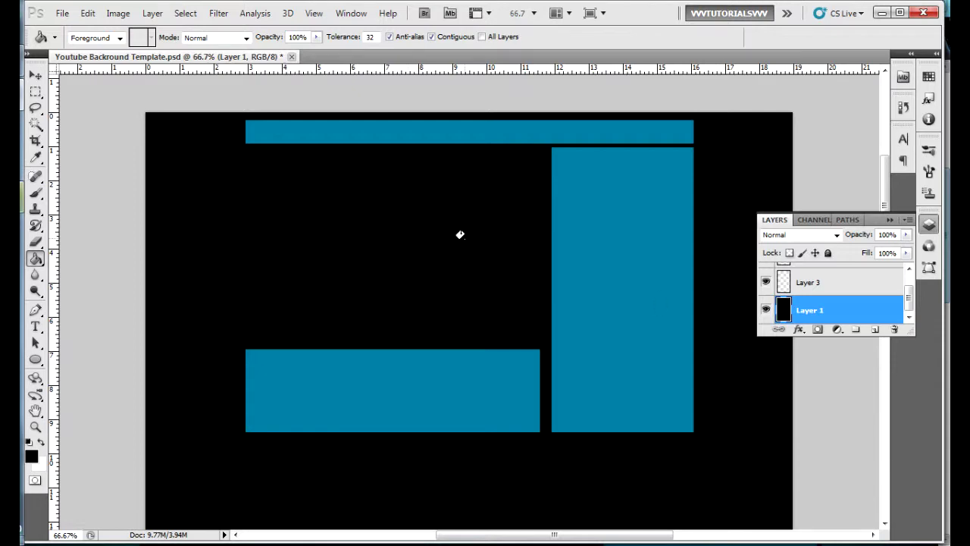
pyautogui.hotkey('ctrl', 'z')
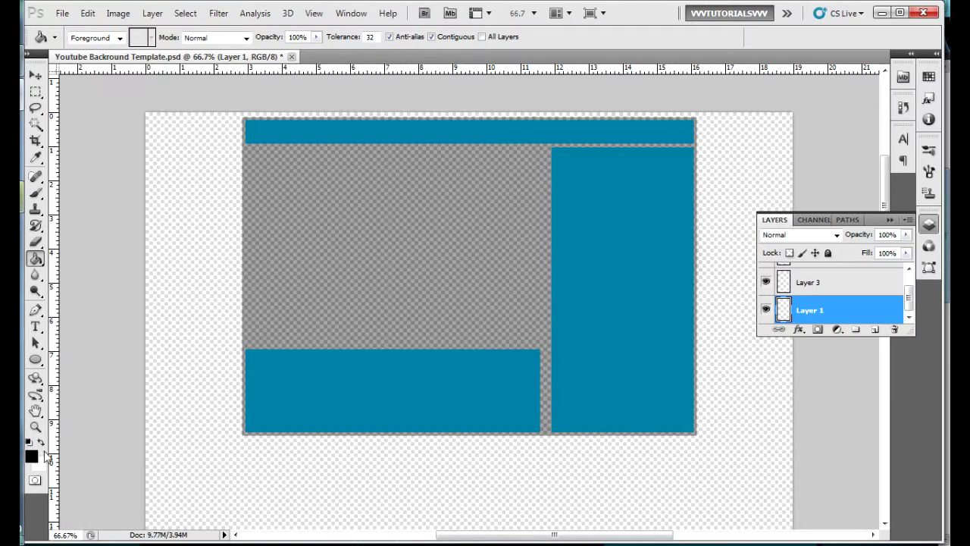
# Step: Select Layer 3 in the Layers panel as the working layer
pyautogui.click(808, 283)
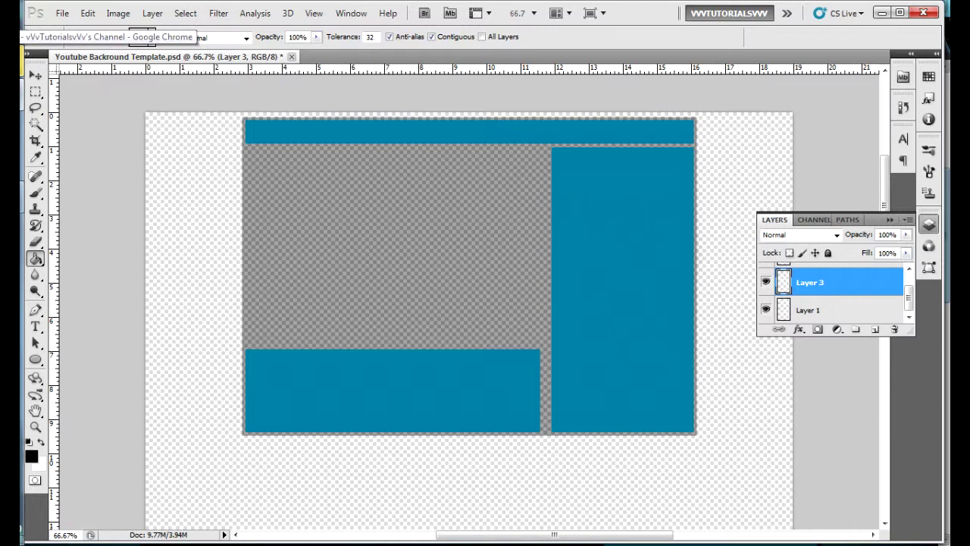
pyautogui.click(24, 211)
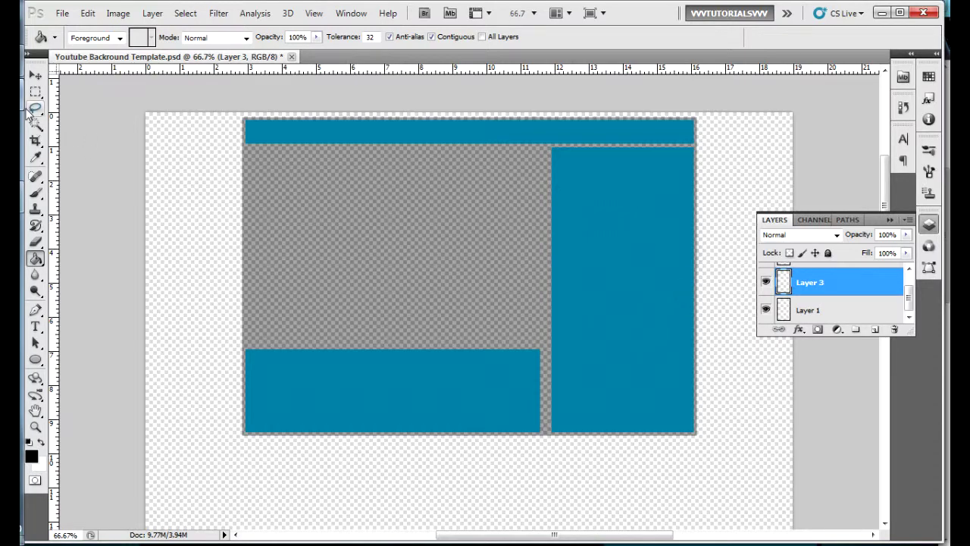
# Step: Render Filter > Render > Clouds onto Layer 3, then paint-bucket Layer 1 solid black
pyautogui.click(224, 15)
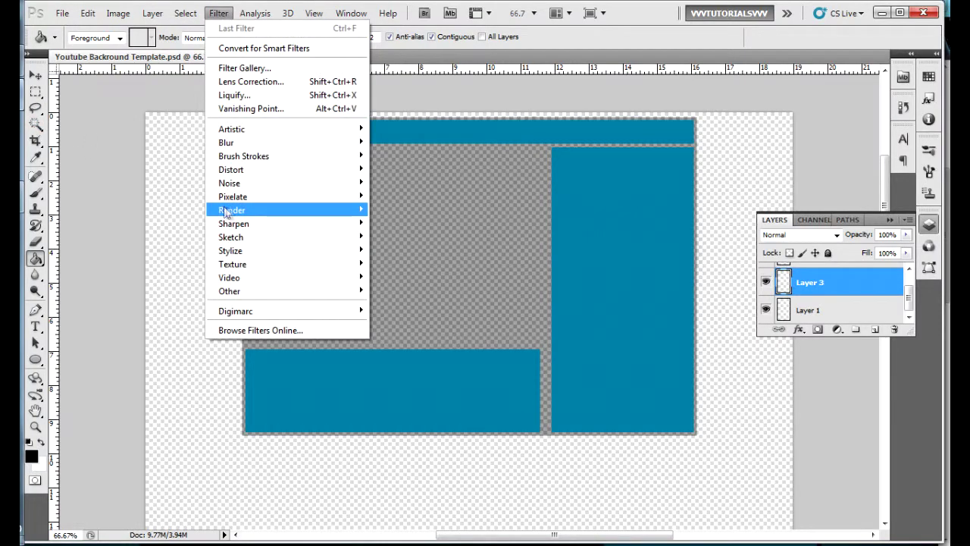
pyautogui.moveTo(235, 212)
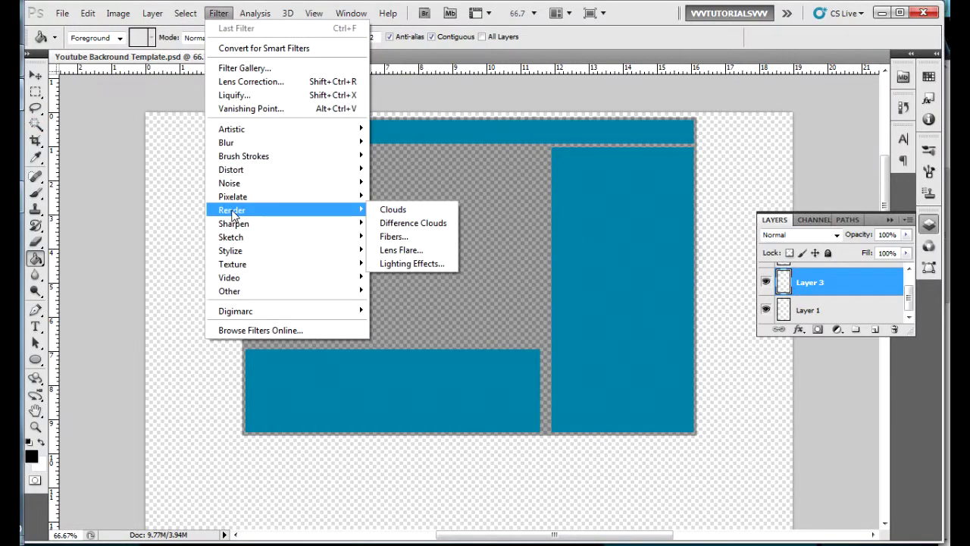
pyautogui.click(393, 210)
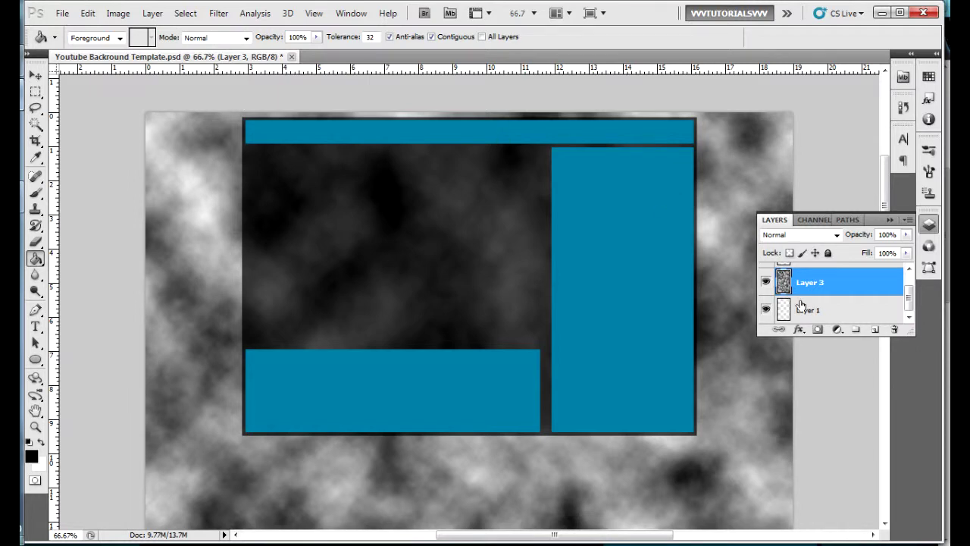
pyautogui.click(822, 313)
pyautogui.click(196, 275)
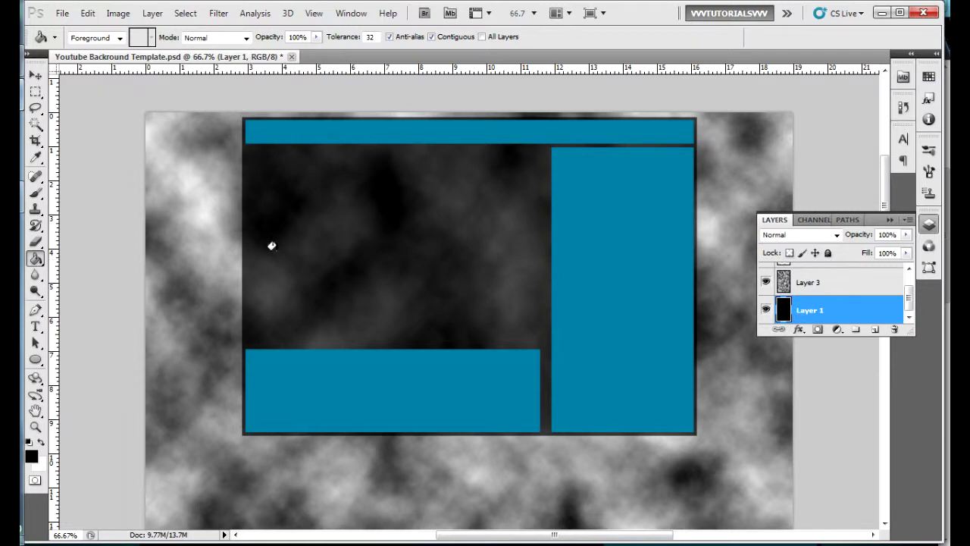
# Step: Change the cloud layer, Layer 3, to Divide blend mode so it turns black
pyautogui.click(829, 292)
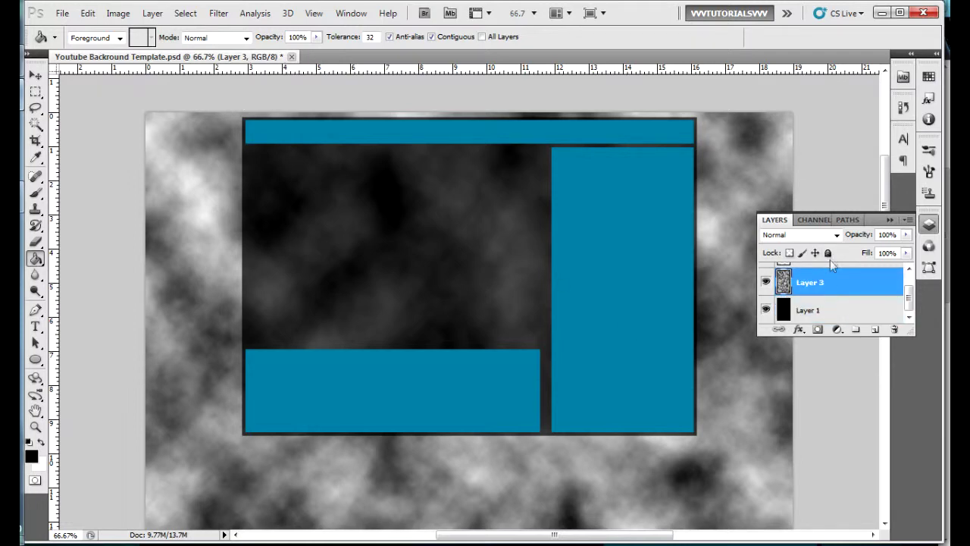
pyautogui.click(837, 235)
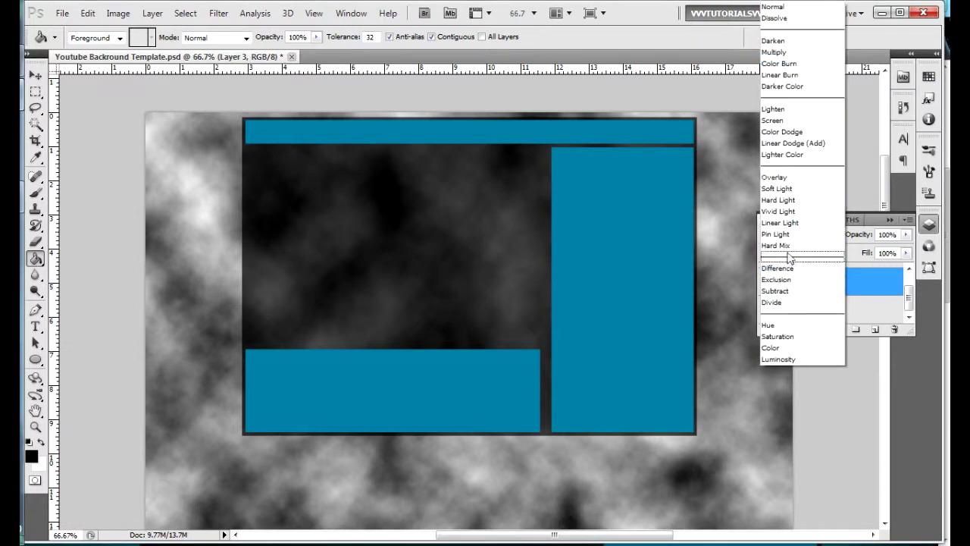
pyautogui.click(791, 302)
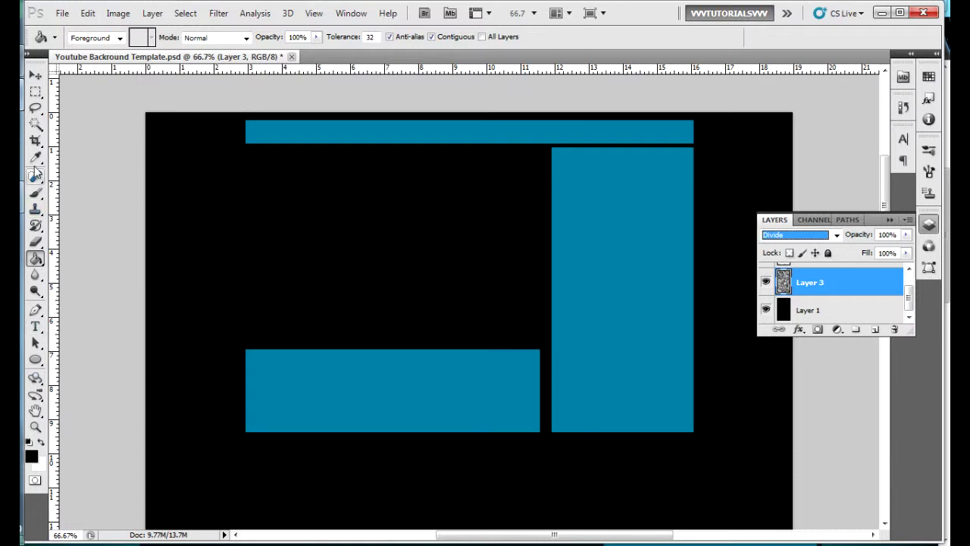
# Step: Select the Brush tool and enlarge it to 504 px
pyautogui.click(36, 194)
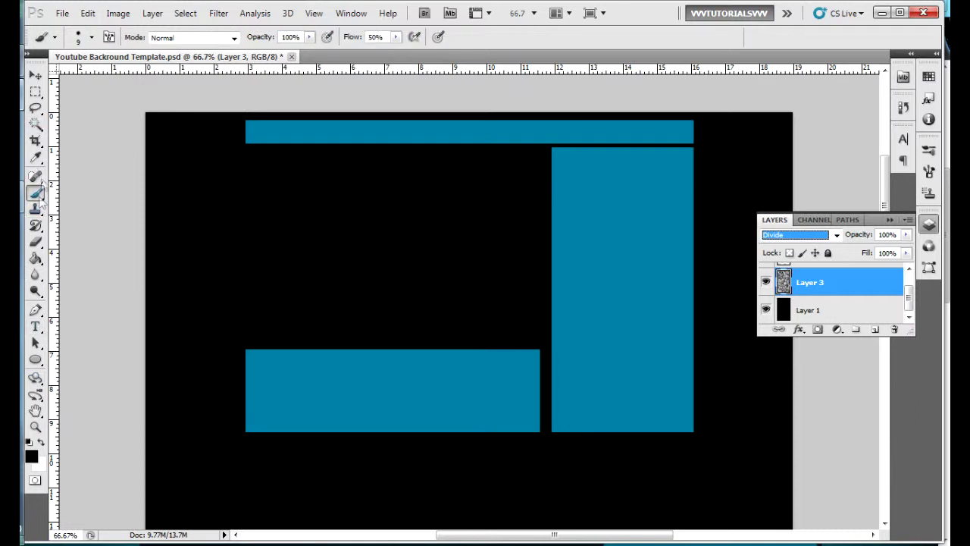
pyautogui.click(91, 41)
pyautogui.click(83, 76)
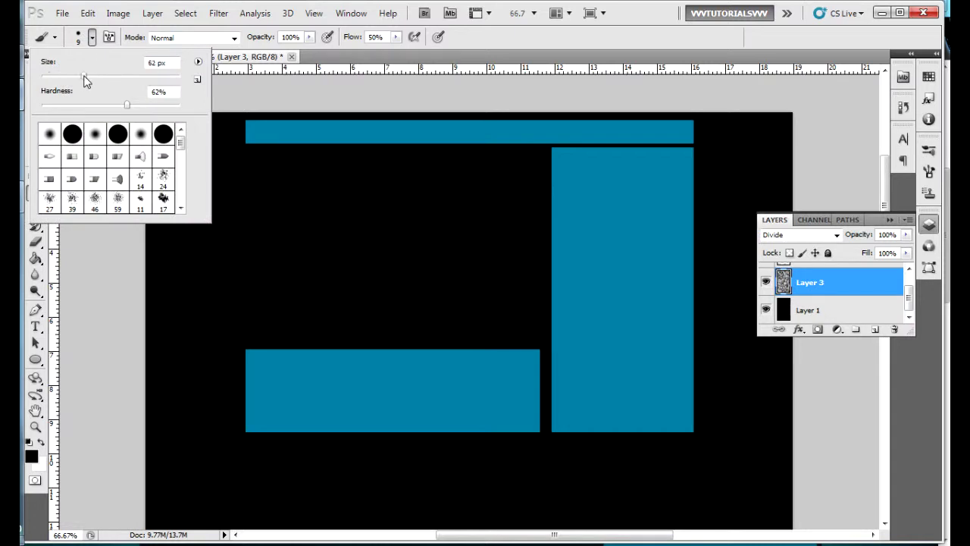
pyautogui.click(160, 75)
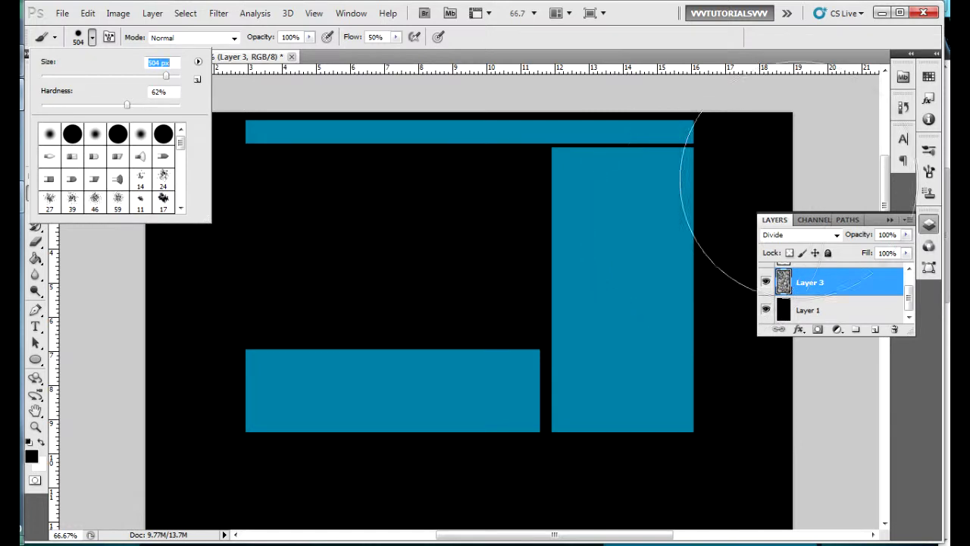
# Step: Pick the teal panel swatch as foreground colour and make Layer 1 active
pyautogui.click(929, 77)
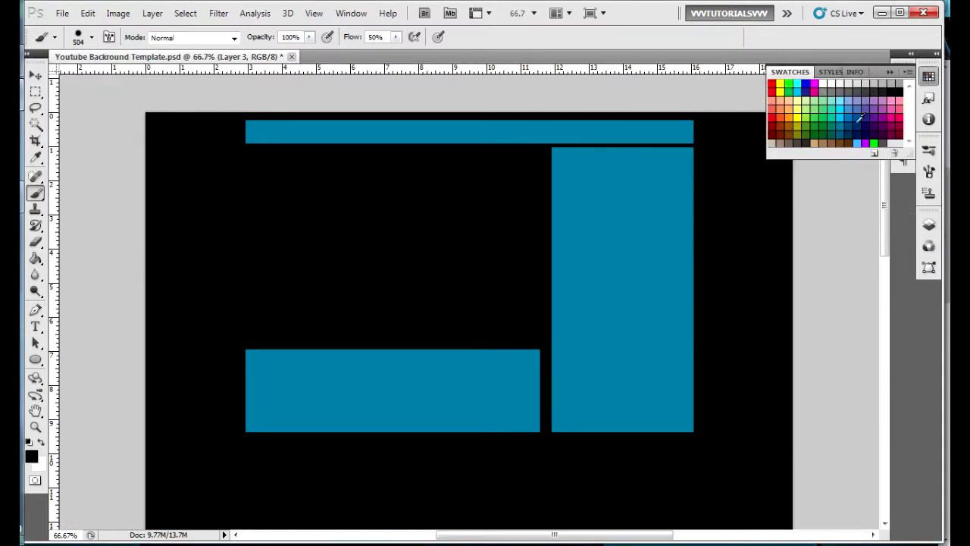
pyautogui.click(844, 121)
pyautogui.click(929, 224)
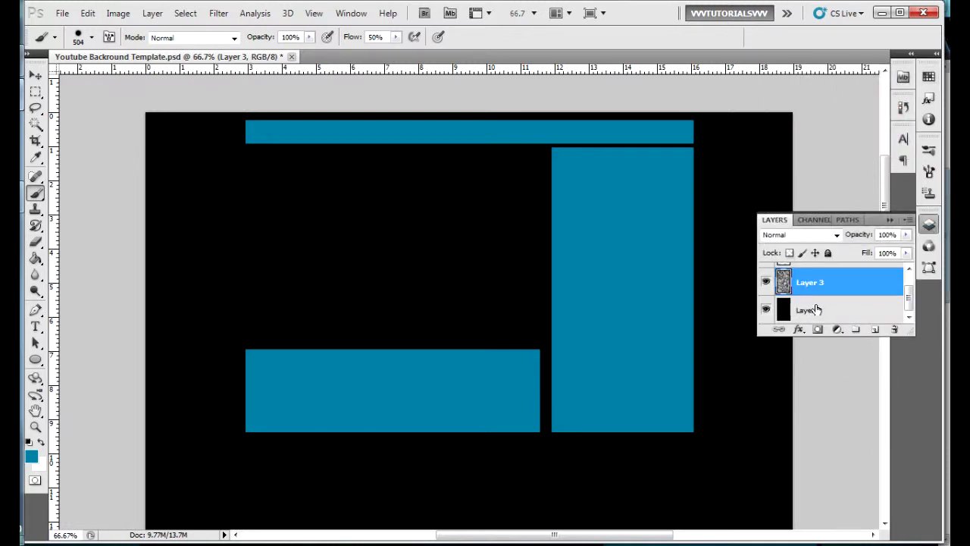
pyautogui.click(816, 309)
pyautogui.moveTo(243, 191)
pyautogui.mouseDown()
pyautogui.moveTo(226, 279)
pyautogui.moveTo(226, 476)
pyautogui.mouseUp()
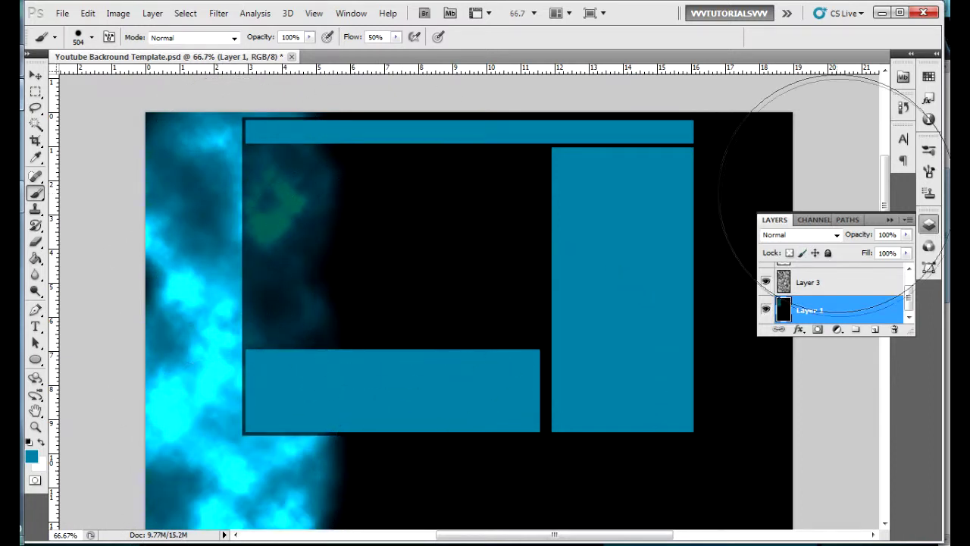
pyautogui.click(883, 196)
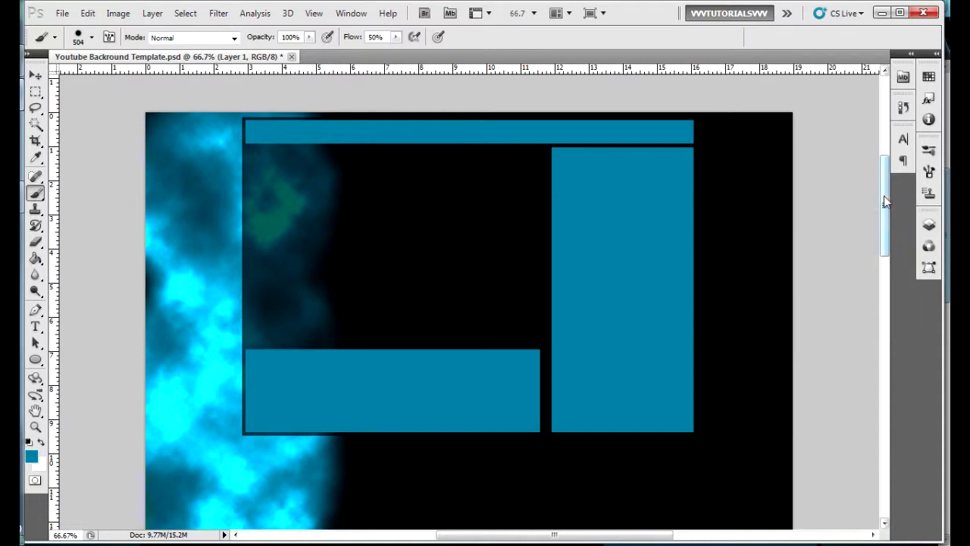
pyautogui.moveTo(884, 196); pyautogui.dragTo(886, 314)
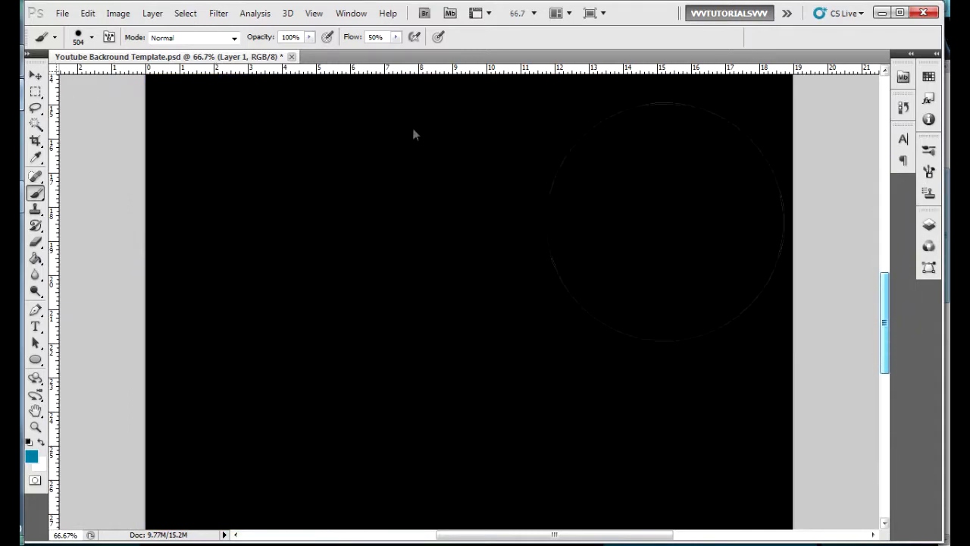
pyautogui.hotkey('ctrl', '-')
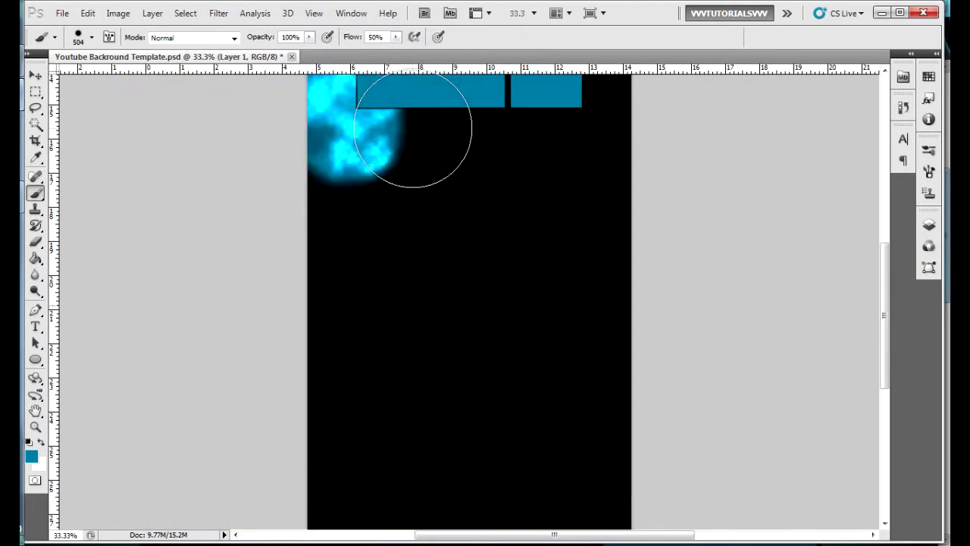
pyautogui.moveTo(353, 199); pyautogui.dragTo(356, 220)
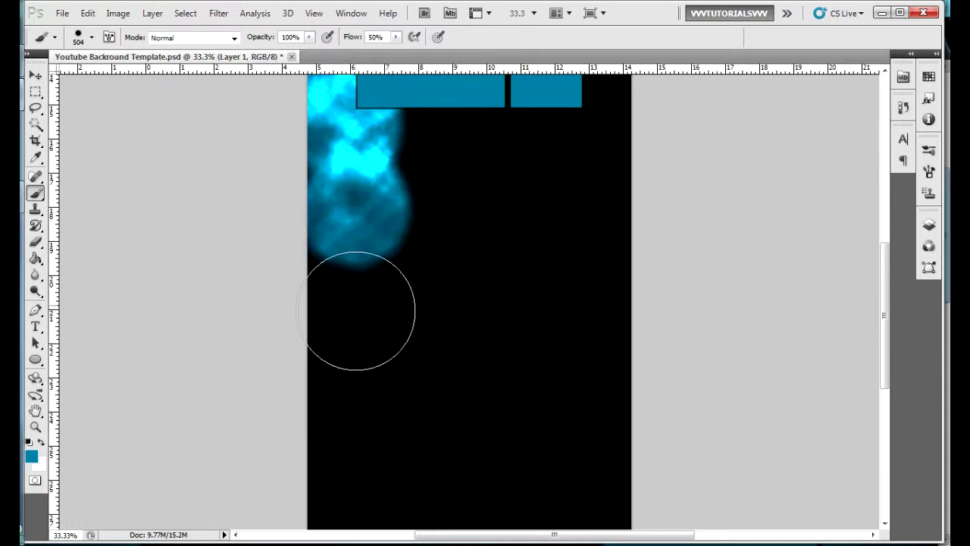
pyautogui.click(357, 311)
pyautogui.click(345, 429)
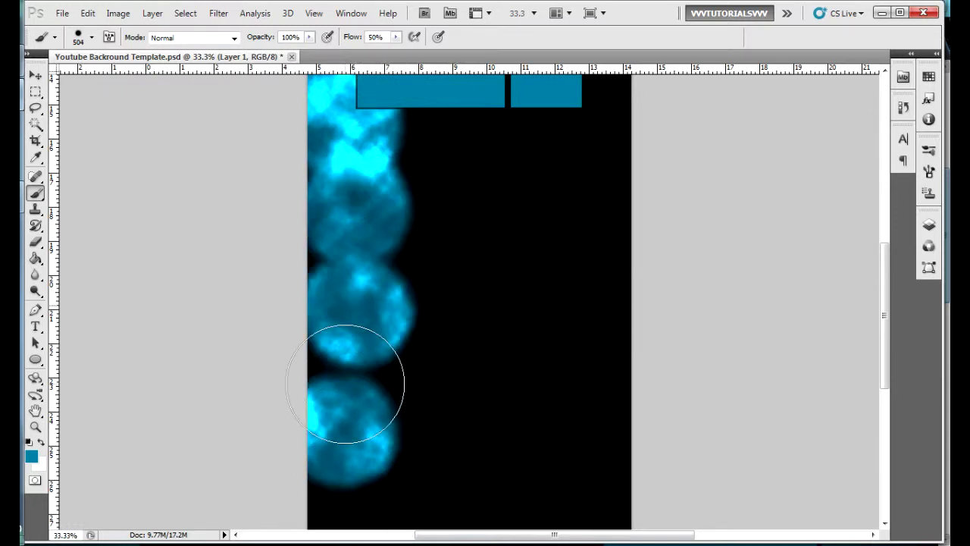
pyautogui.hotkey('ctrl', 'alt', 'z')
pyautogui.hotkey('ctrl', 'alt', 'z')
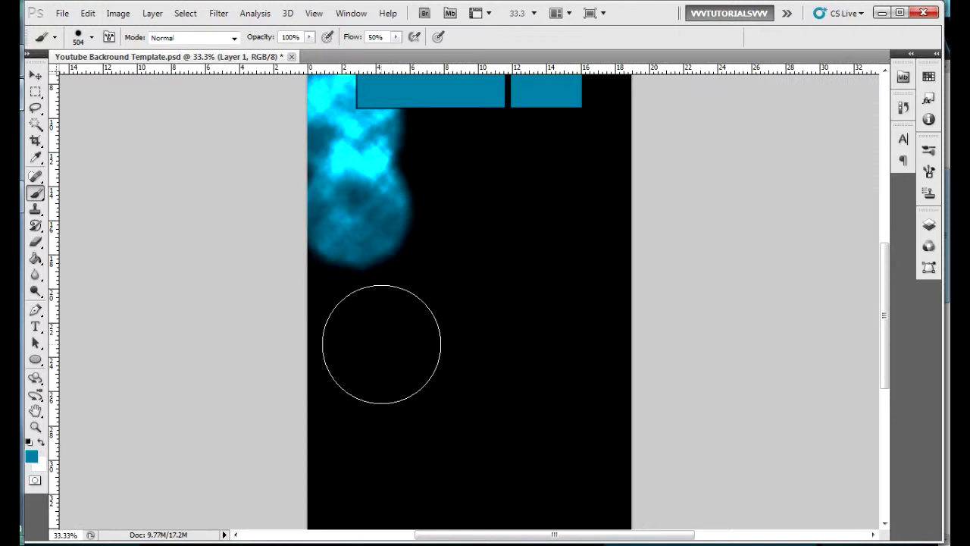
pyautogui.hotkey('ctrl', 'alt', 'z')
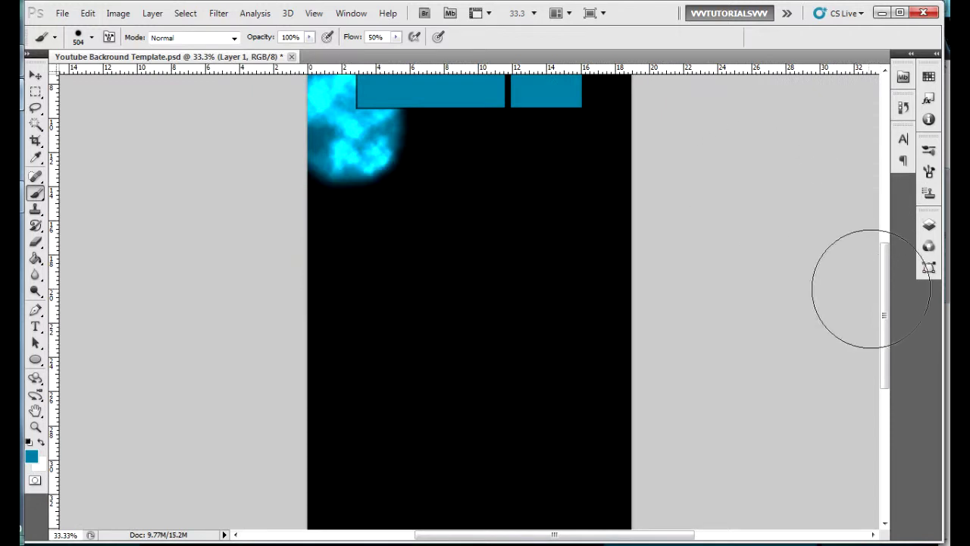
pyautogui.moveTo(882, 285); pyautogui.dragTo(882, 165)
pyautogui.hotkey('ctrl', 'alt', 'z')
pyautogui.hotkey('ctrl', 'alt', 'z')
pyautogui.hotkey('ctrl', 'alt', 'z')
pyautogui.hotkey('ctrl', 'alt', 'z')
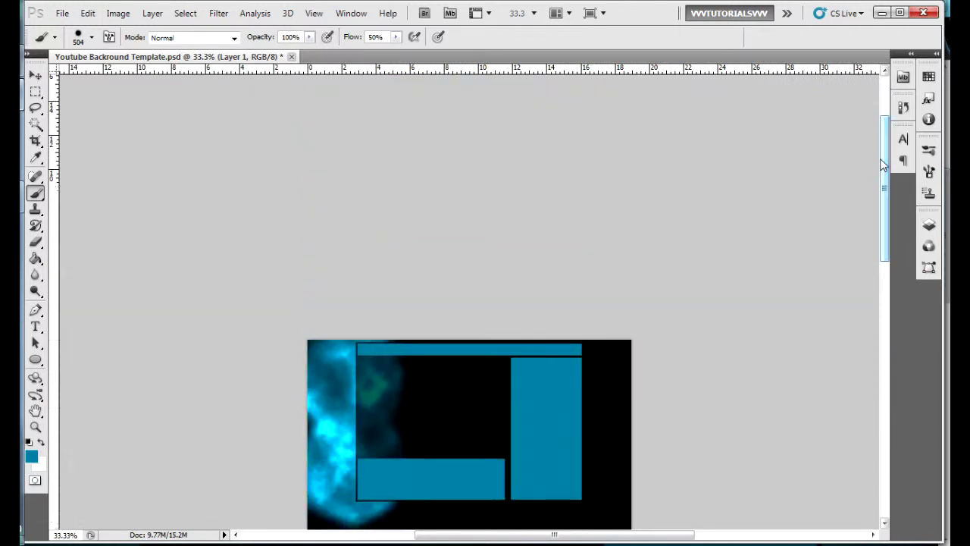
# Step: Set the brush to a 618 px soft round brush at 0% hardness and reopen the Layers panel
pyautogui.click(90, 37)
pyautogui.click(93, 135)
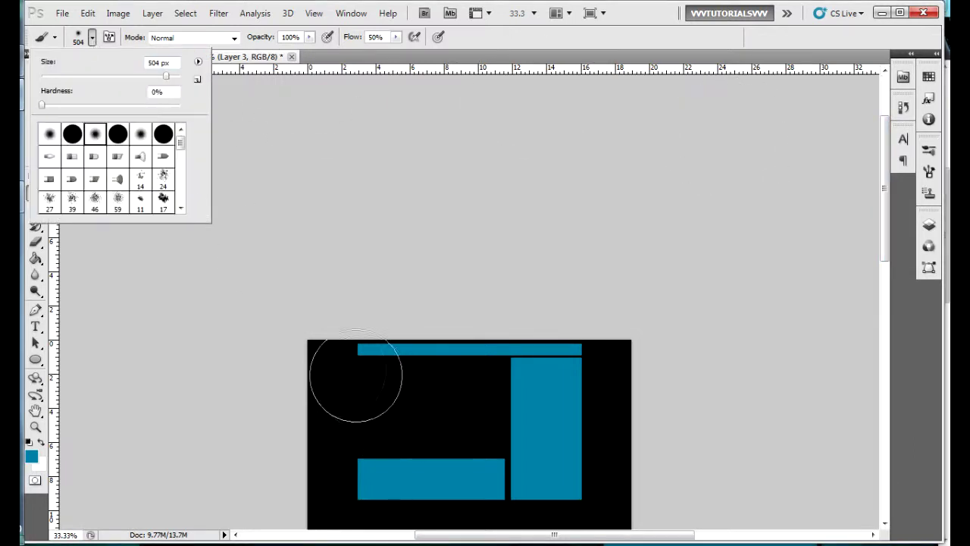
pyautogui.moveTo(170, 81); pyautogui.dragTo(174, 82)
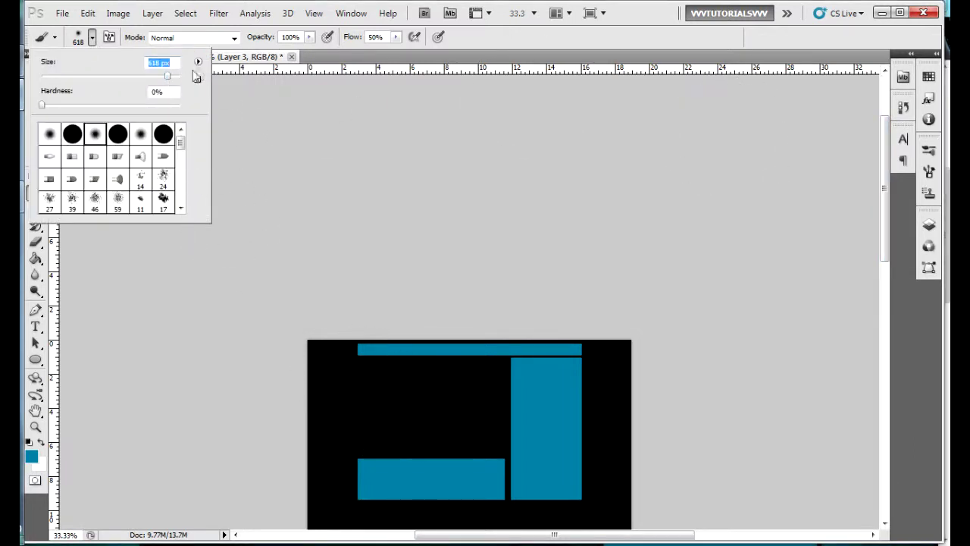
pyautogui.click(198, 62)
pyautogui.click(391, 246)
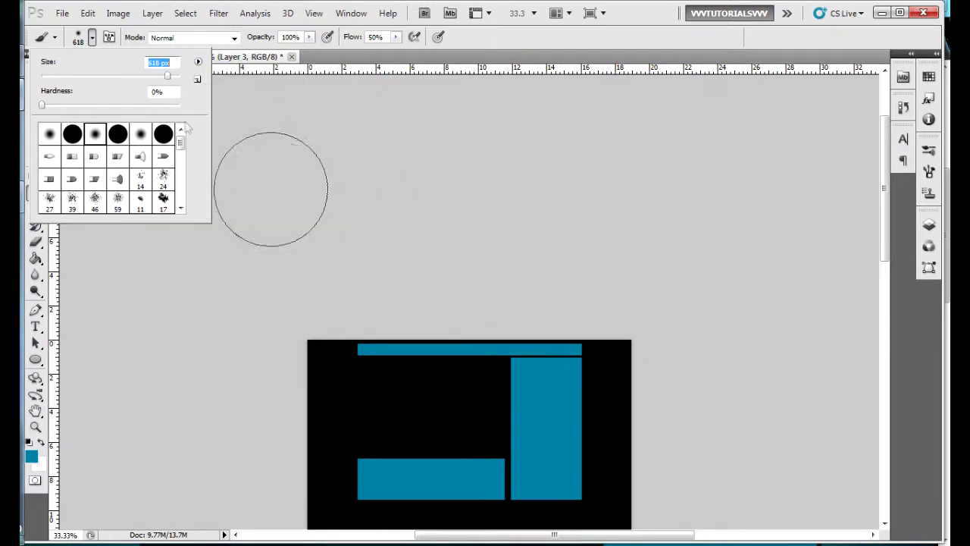
pyautogui.click(93, 39)
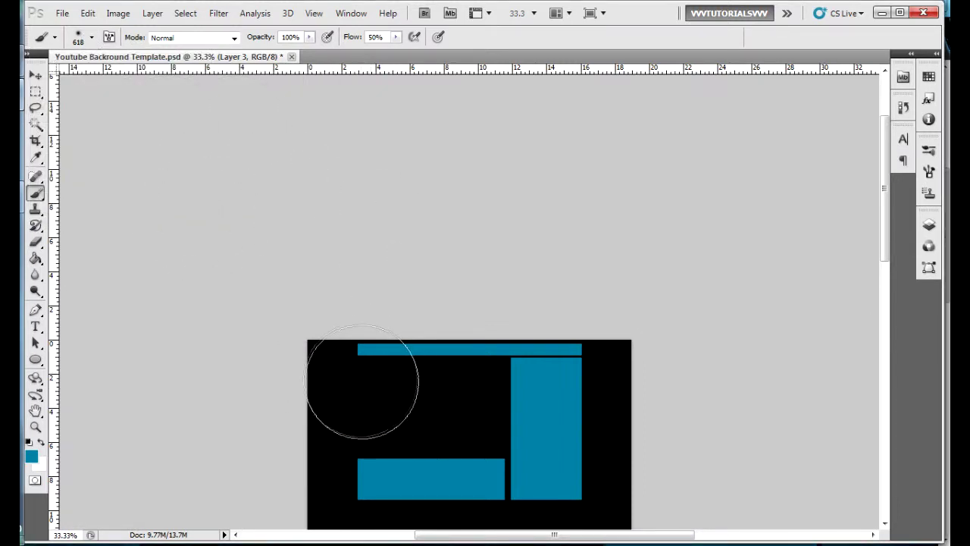
pyautogui.click(929, 226)
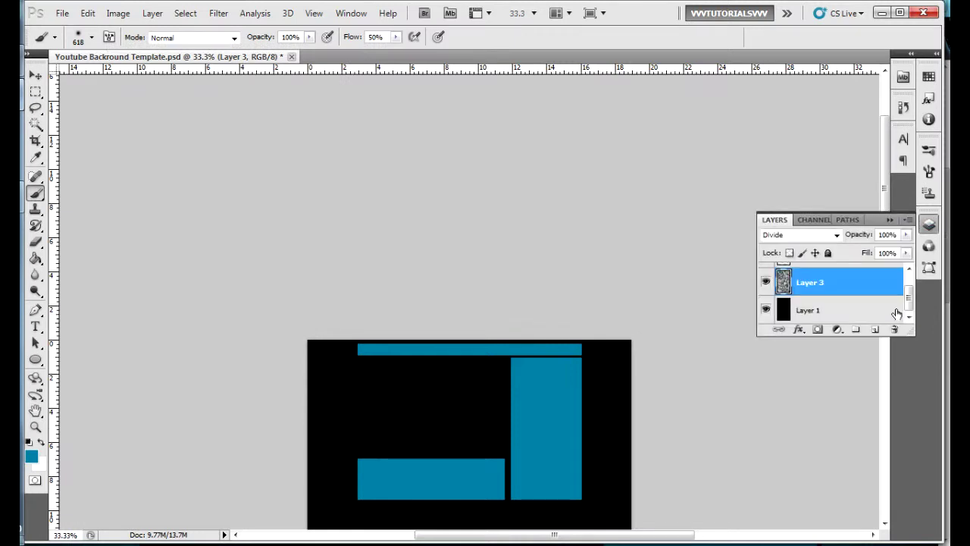
# Step: On Layer 1, paint soft cyan glow down the left edge of the canvas to the bottom
pyautogui.click(865, 314)
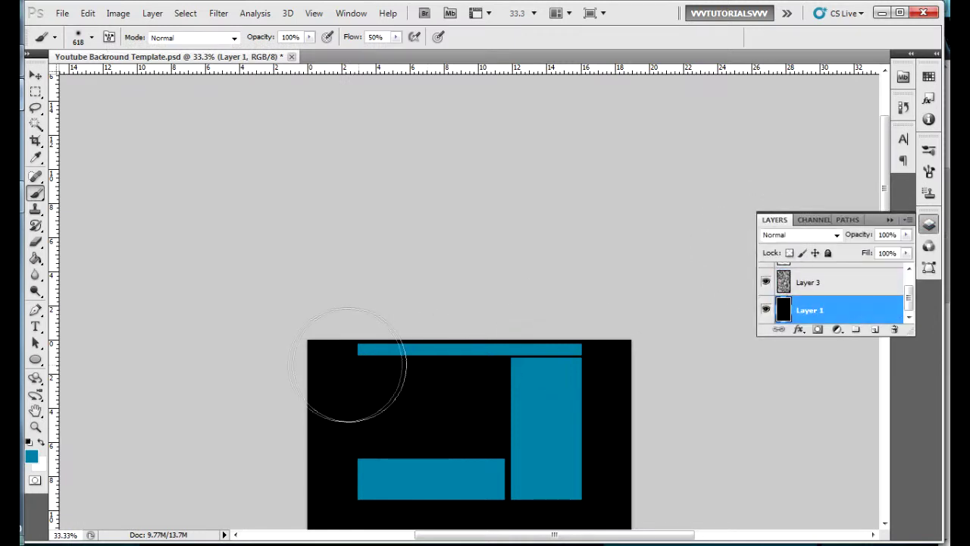
pyautogui.moveTo(345, 426); pyautogui.dragTo(346, 472)
pyautogui.moveTo(334, 379); pyautogui.dragTo(337, 485)
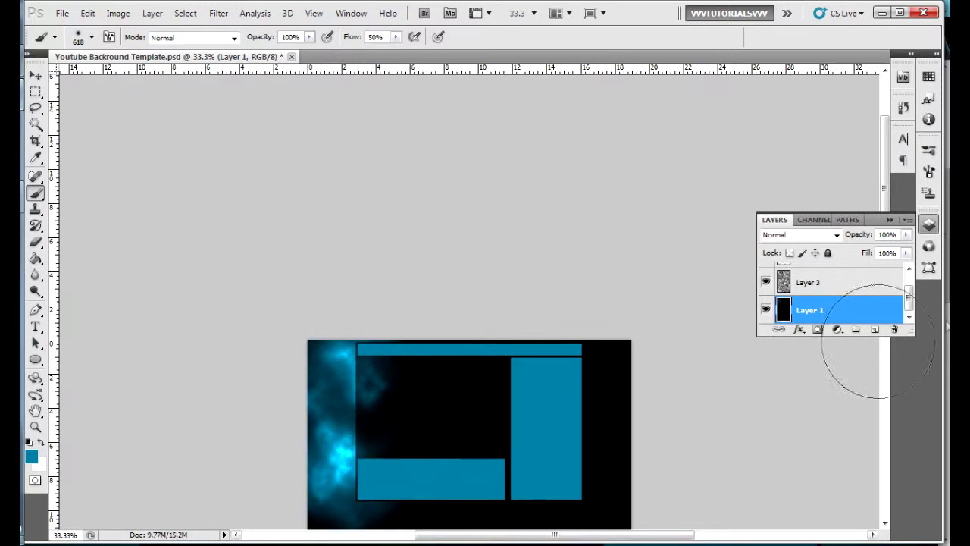
pyautogui.moveTo(885, 175); pyautogui.dragTo(885, 276)
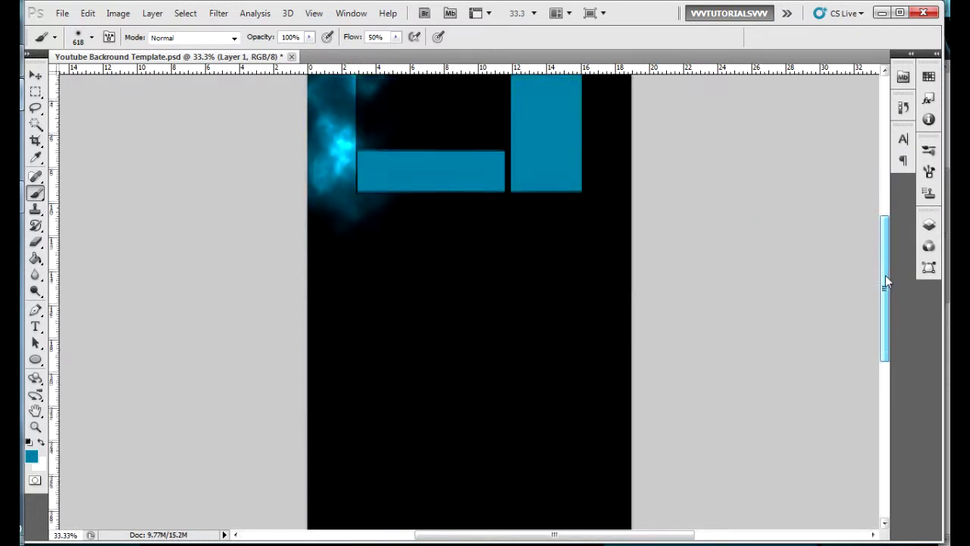
pyautogui.moveTo(364, 241); pyautogui.dragTo(357, 371)
pyautogui.moveTo(357, 411); pyautogui.dragTo(357, 424)
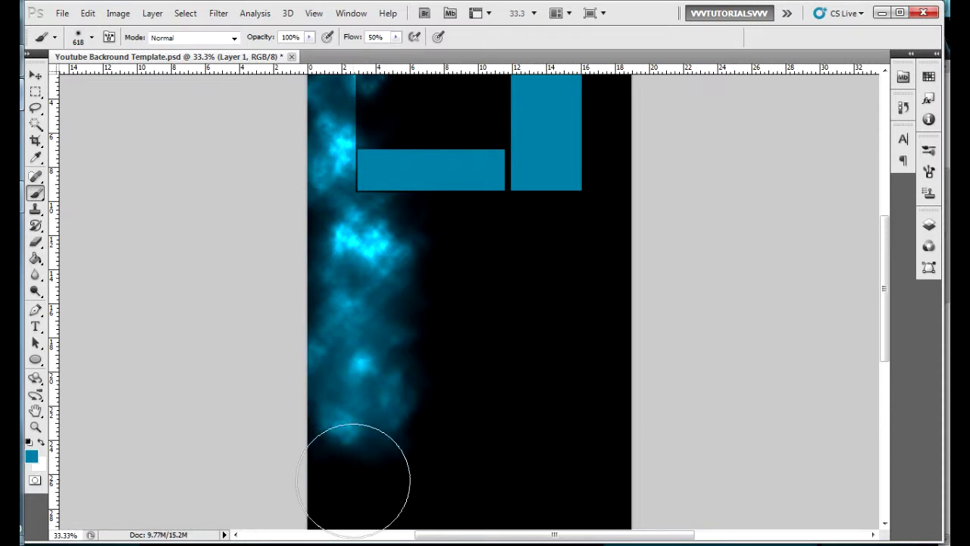
pyautogui.moveTo(353, 472); pyautogui.dragTo(355, 485)
pyautogui.moveTo(887, 279); pyautogui.dragTo(891, 349)
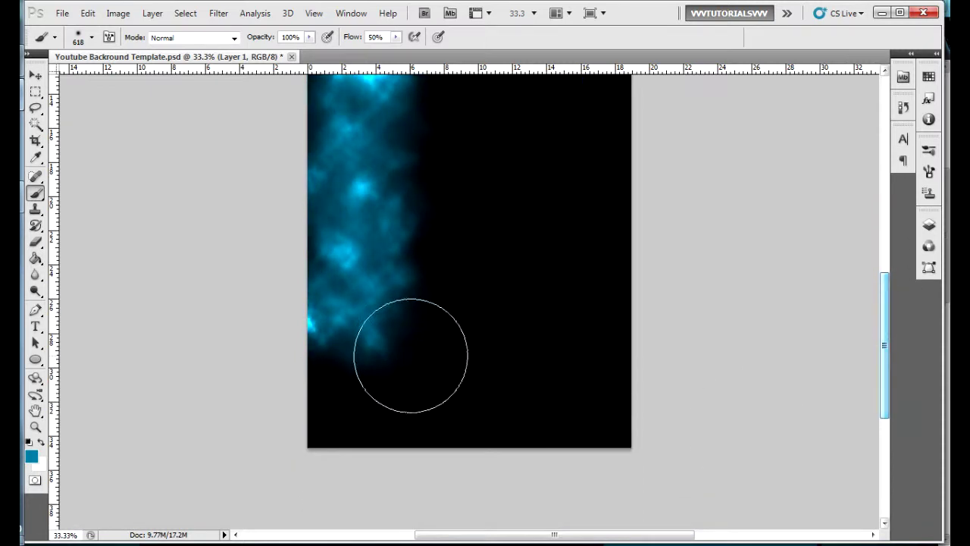
pyautogui.moveTo(359, 428); pyautogui.dragTo(361, 447)
# Step: Brush cyan glow over the right edge, lower middle and upper canvas around the panels
pyautogui.moveTo(601, 281); pyautogui.dragTo(572, 280)
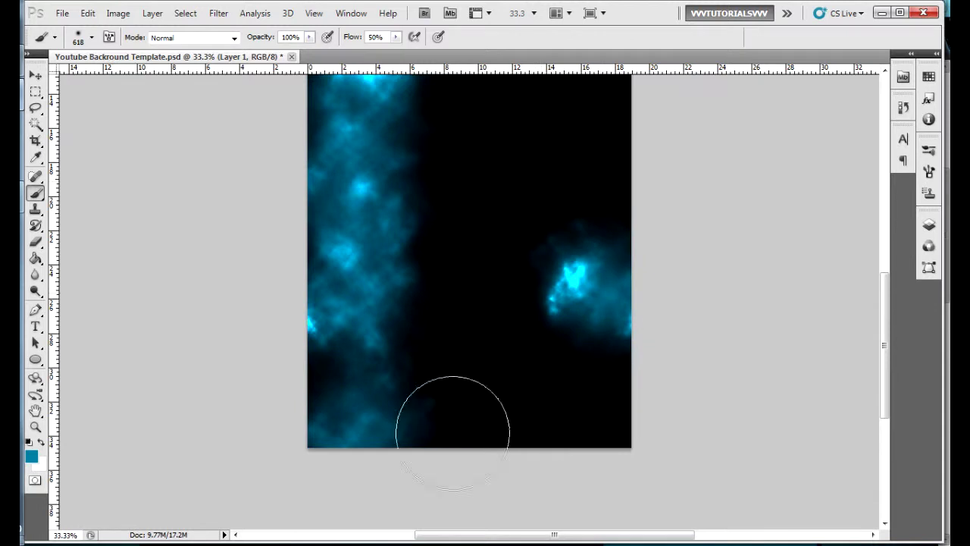
pyautogui.moveTo(502, 274); pyautogui.dragTo(485, 267)
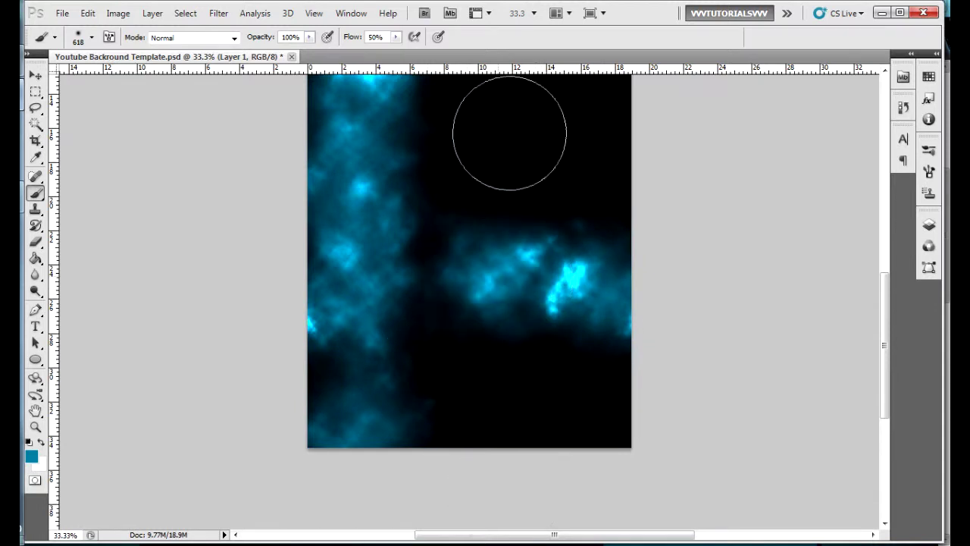
pyautogui.moveTo(493, 402)
pyautogui.mouseDown()
pyautogui.moveTo(553, 409)
pyautogui.moveTo(652, 371)
pyautogui.mouseUp()
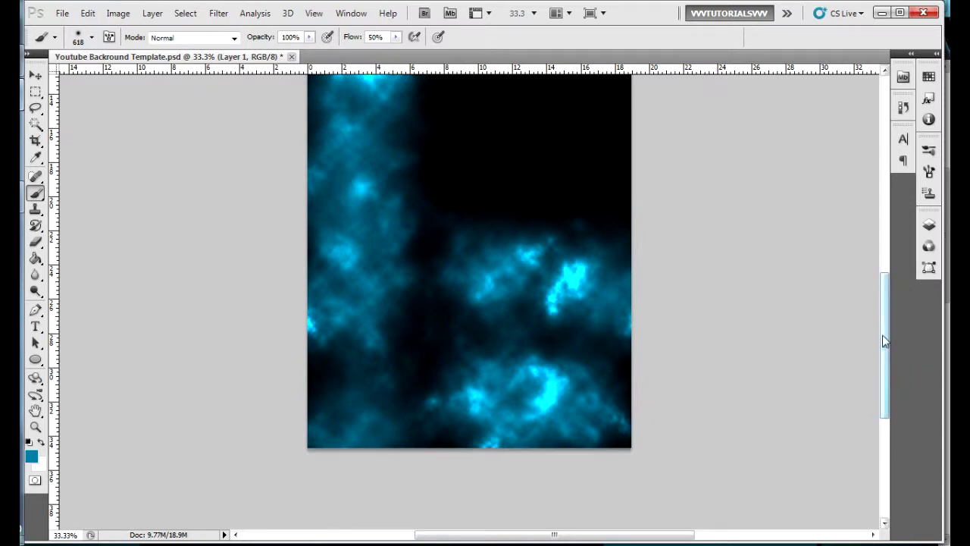
pyautogui.moveTo(884, 345); pyautogui.dragTo(893, 294)
pyautogui.moveTo(469, 321); pyautogui.dragTo(478, 303)
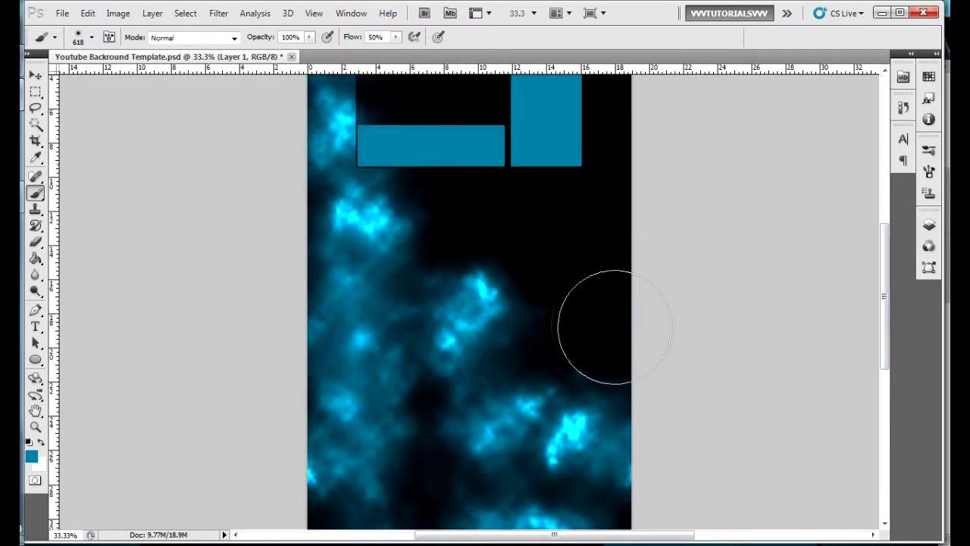
pyautogui.click(610, 326)
pyautogui.click(578, 225)
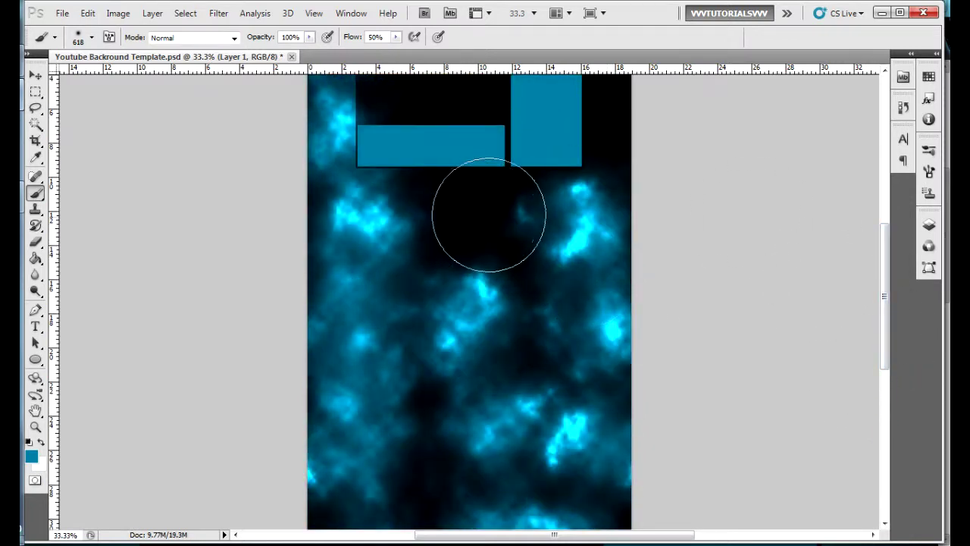
pyautogui.click(490, 222)
pyautogui.moveTo(884, 285); pyautogui.dragTo(884, 225)
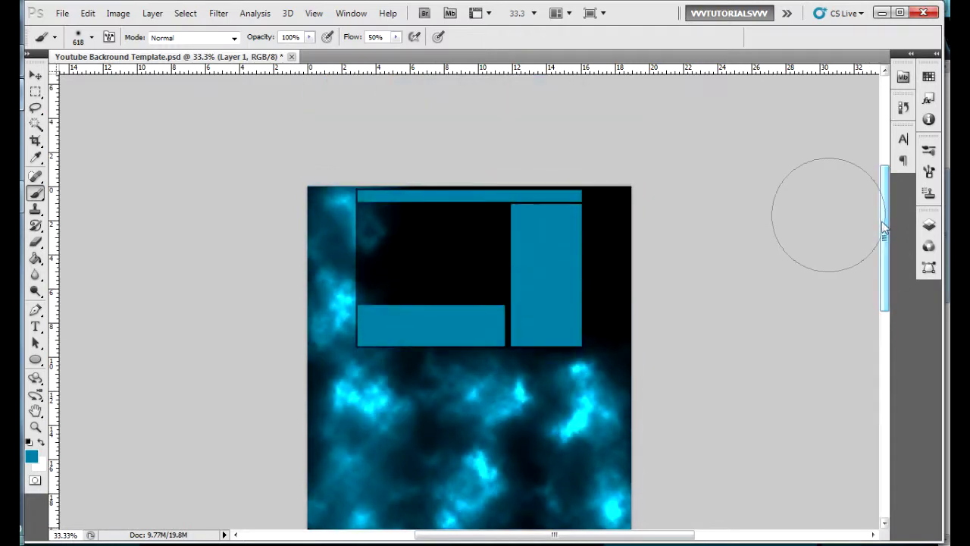
pyautogui.moveTo(585, 235); pyautogui.dragTo(574, 303)
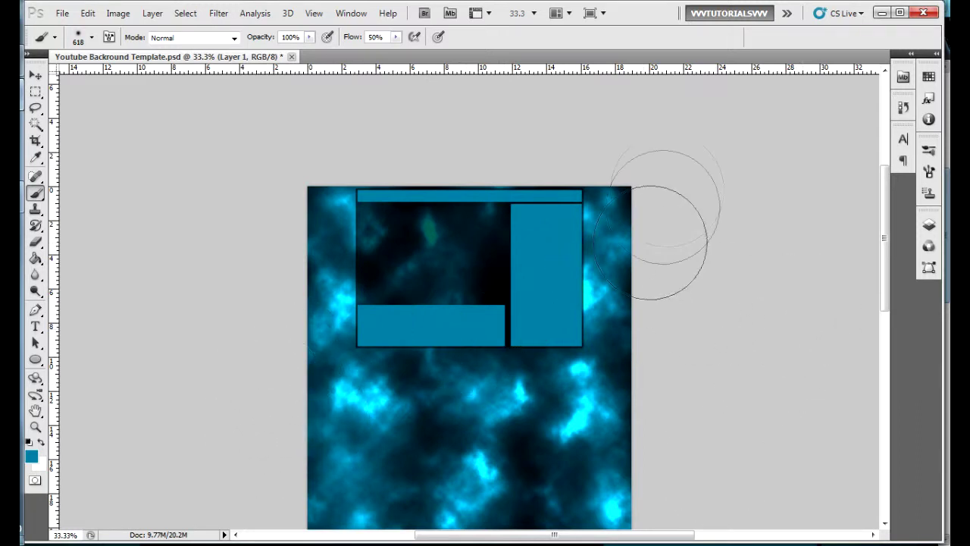
# Step: Change Layer 3's blend mode from Divide to Overlay and collapse the Layers panel
pyautogui.click(929, 224)
pyautogui.click(815, 286)
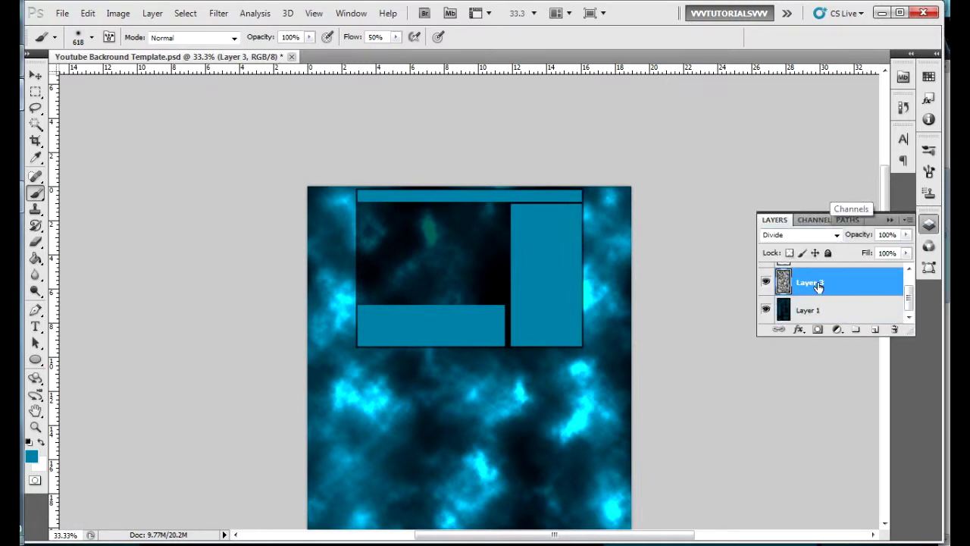
pyautogui.click(837, 236)
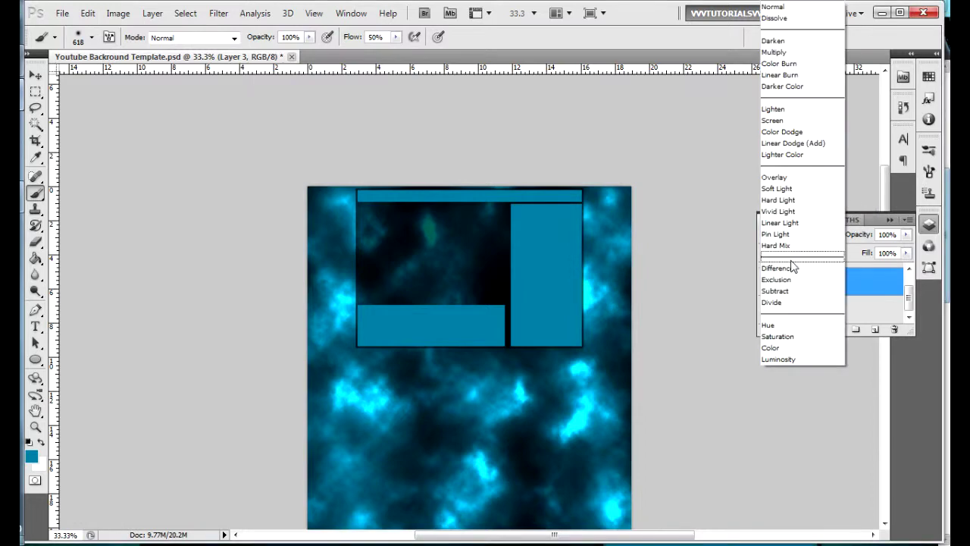
pyautogui.click(802, 180)
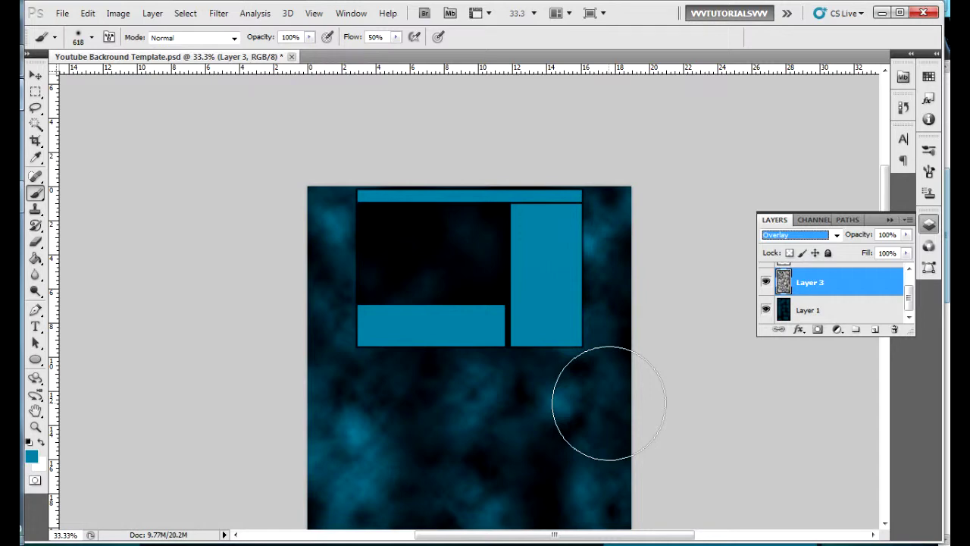
pyautogui.click(891, 220)
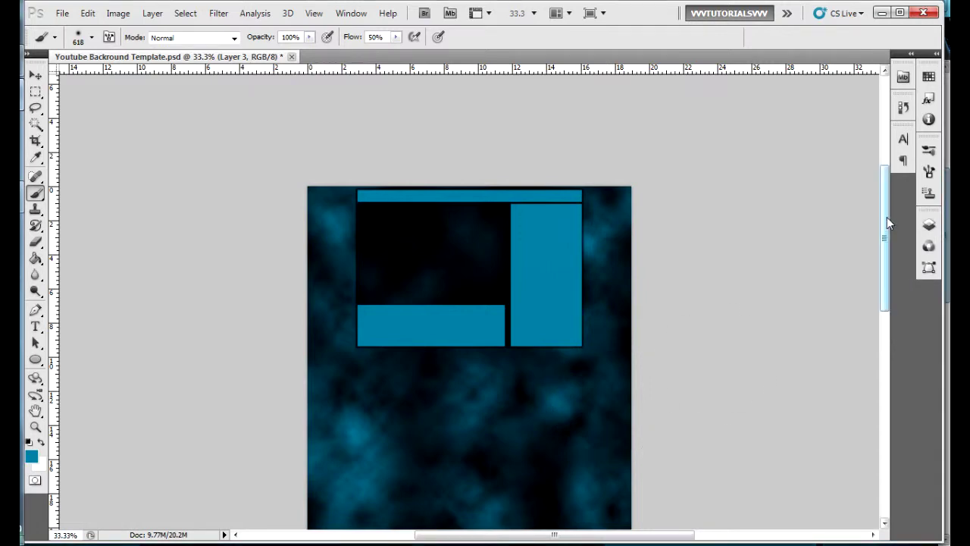
pyautogui.moveTo(887, 217)
pyautogui.mouseDown()
pyautogui.moveTo(897, 300)
pyautogui.moveTo(881, 201)
pyautogui.mouseUp()
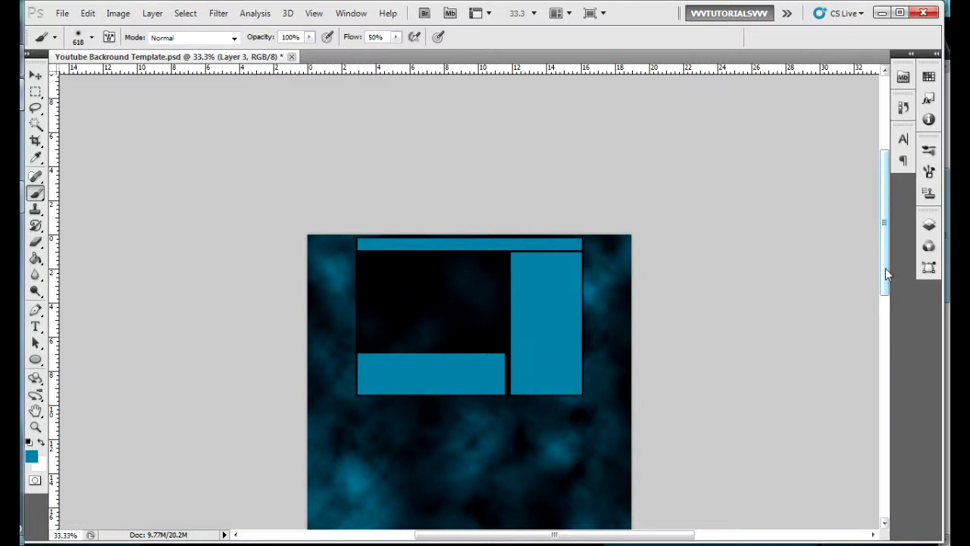
pyautogui.moveTo(887, 274)
pyautogui.mouseDown()
pyautogui.moveTo(912, 384)
pyautogui.moveTo(913, 294)
pyautogui.mouseUp()
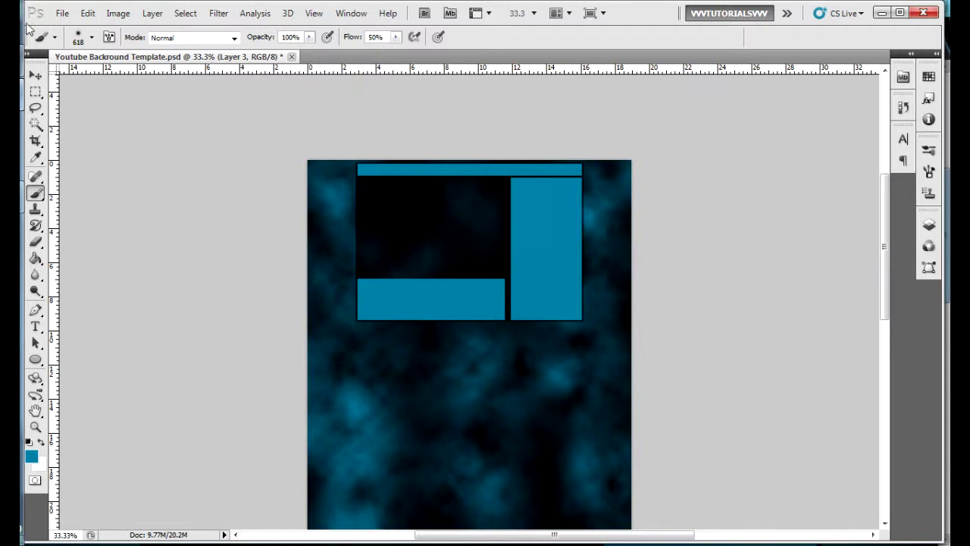
# Step: Save As a JPEG in the JPEG folder, declining to overwrite the existing file
pyautogui.click(62, 13)
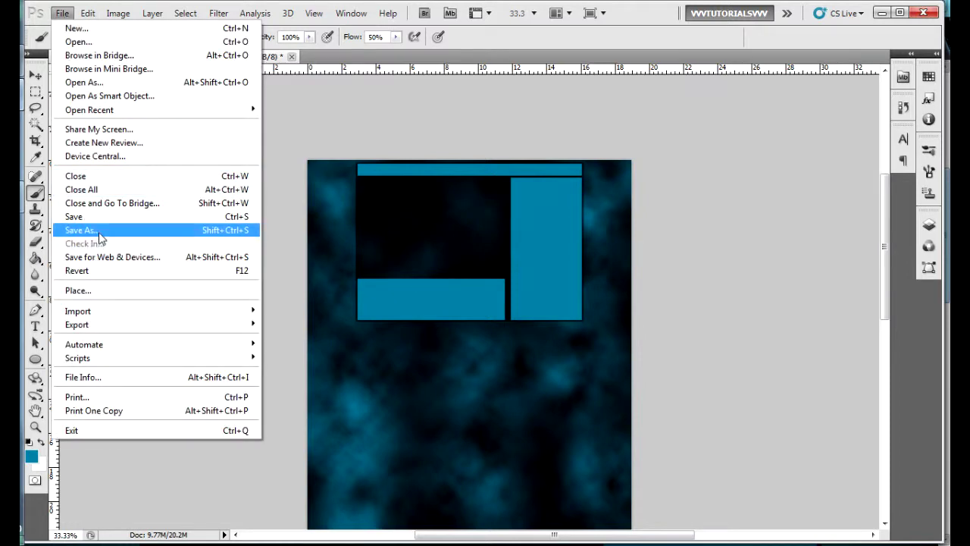
pyautogui.click(91, 230)
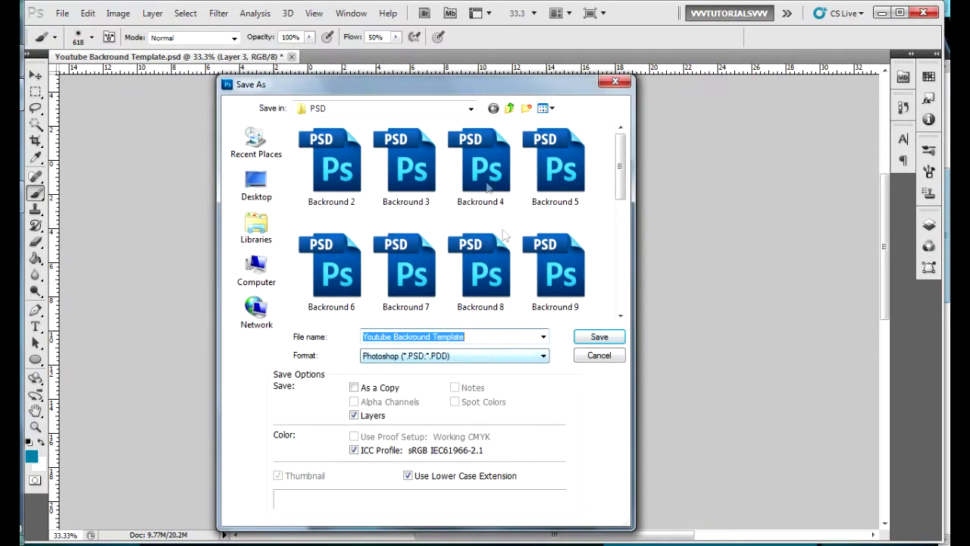
pyautogui.click(509, 109)
pyautogui.doubleClick(470, 156)
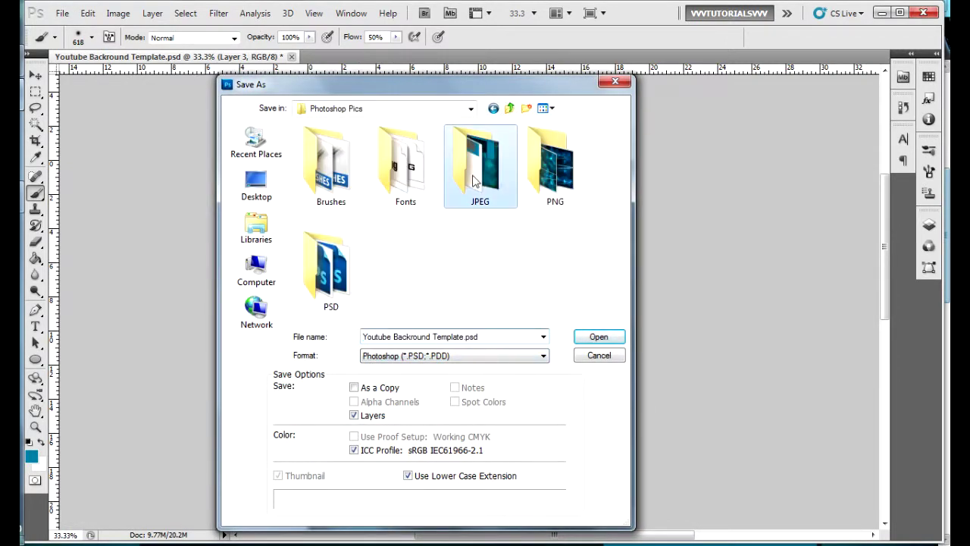
pyautogui.click(453, 360)
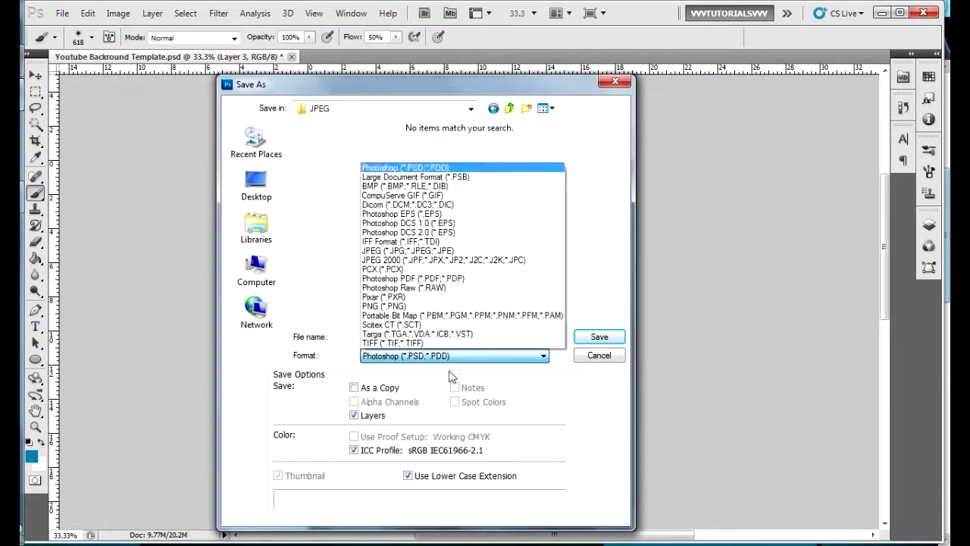
pyautogui.click(435, 251)
pyautogui.click(597, 337)
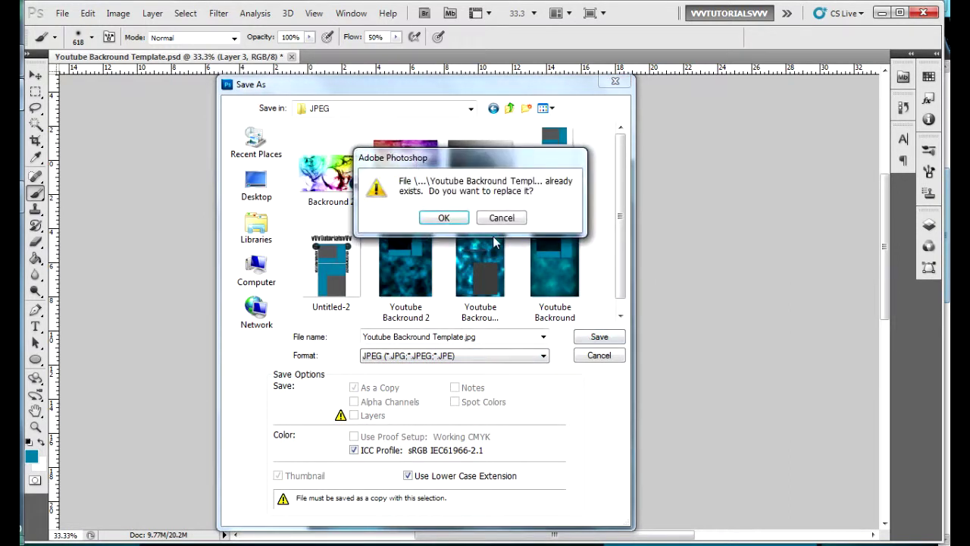
pyautogui.click(513, 218)
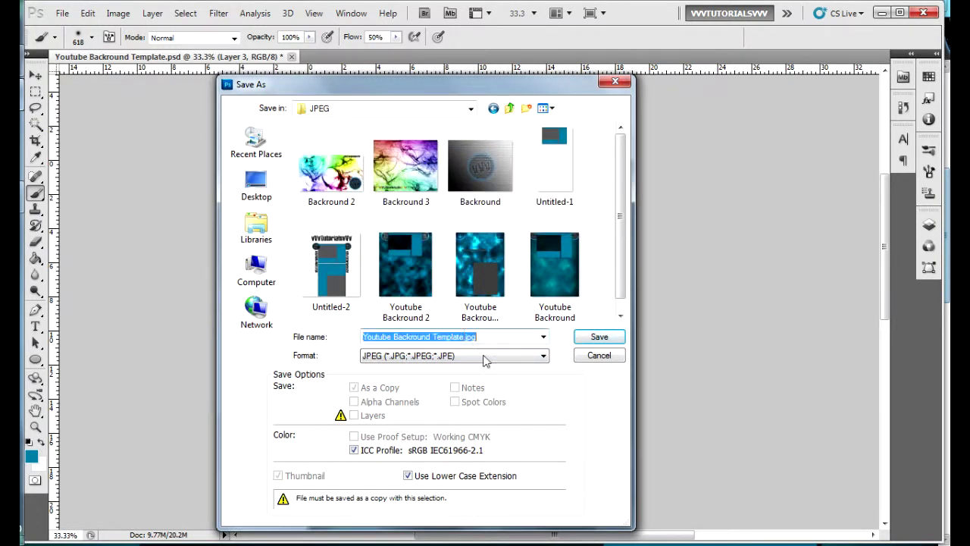
# Step: Rename the file Youtube Backround Template 2 and save it at JPEG quality 8
pyautogui.click(464, 337)
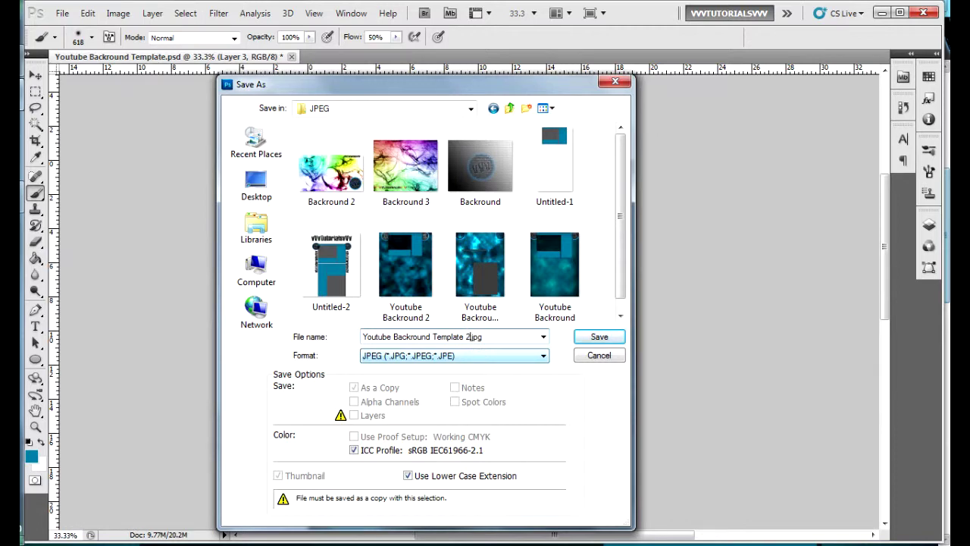
pyautogui.press('Return')
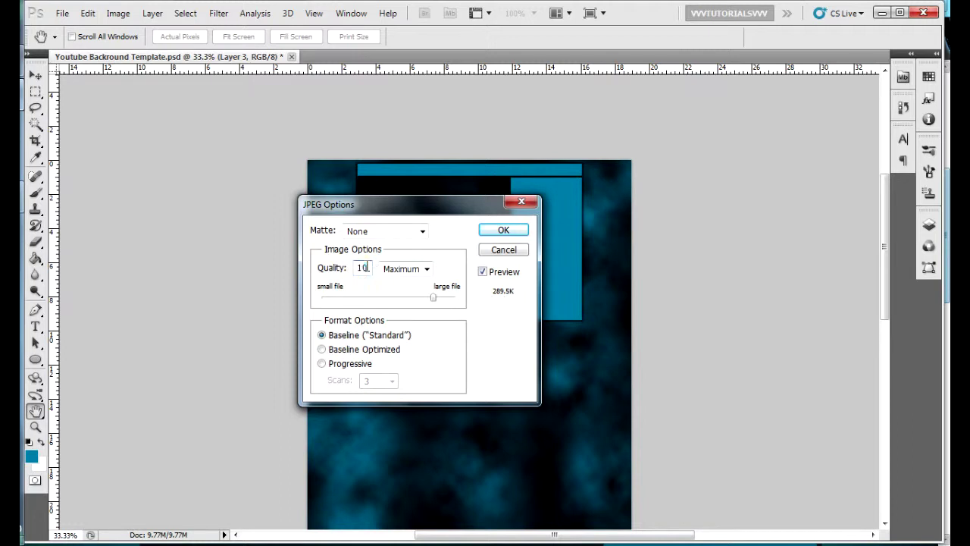
pyautogui.press('BackSpace')
pyautogui.press('BackSpace')
pyautogui.write('8')
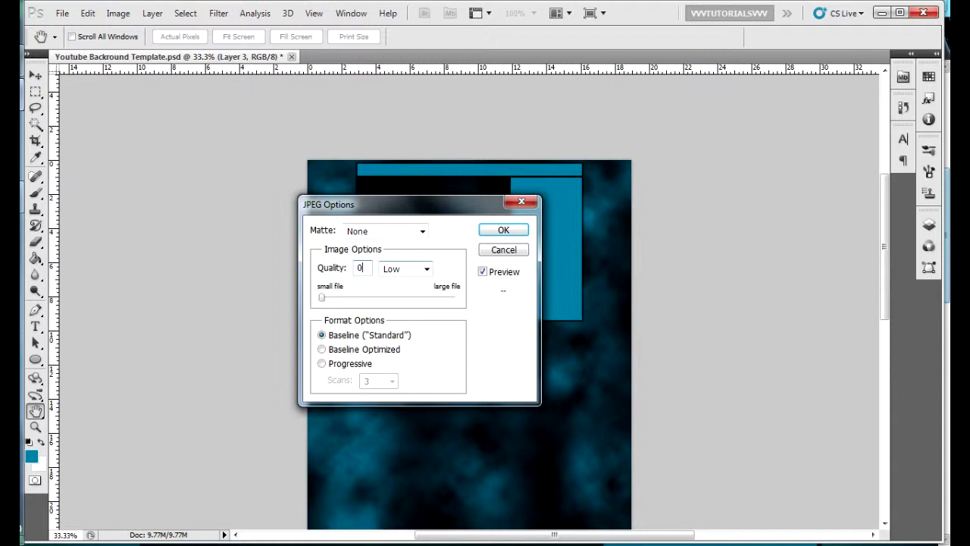
pyautogui.write('9')
pyautogui.click(515, 252)
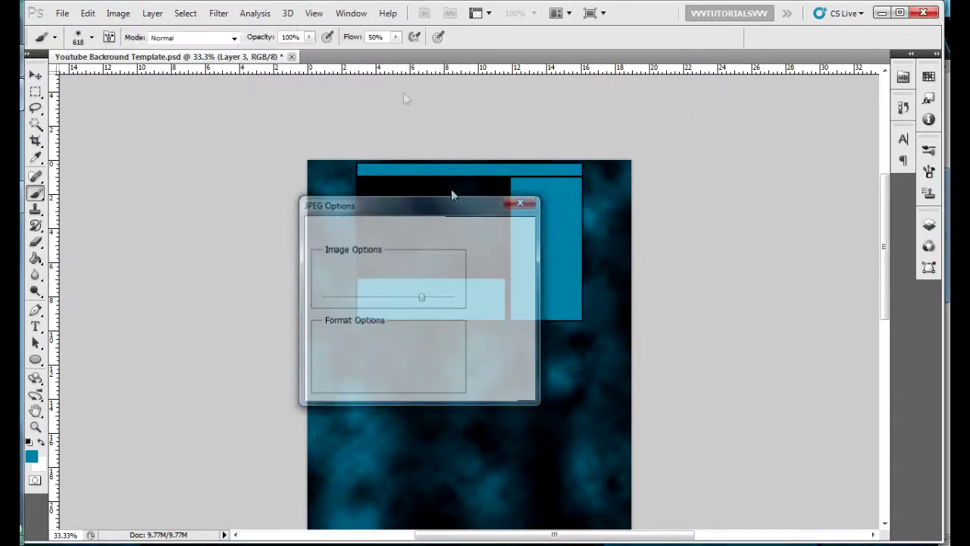
pyautogui.scroll(-1, 326, 168)
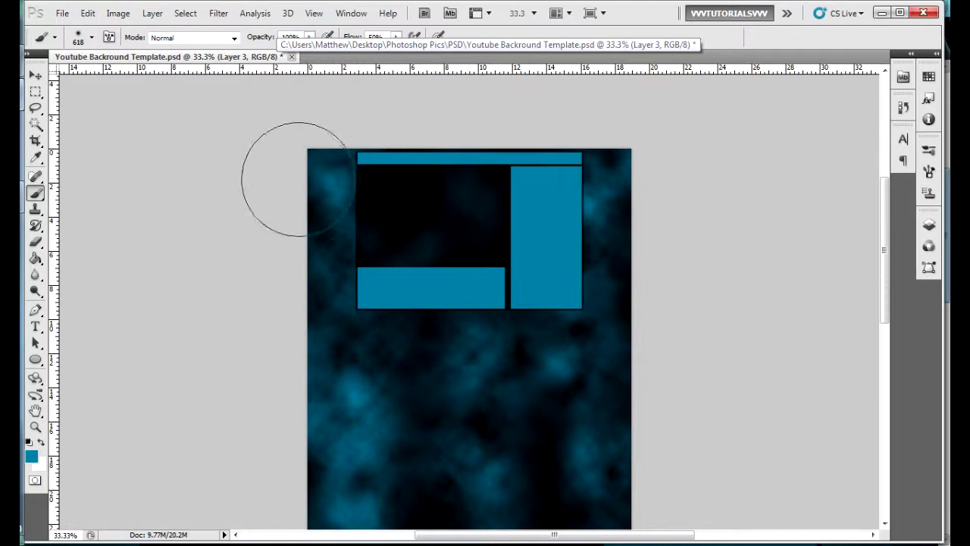
# Step: Drag vVv Logo from the Photoshop Pics > PNG folder into the Photoshop document
pyautogui.click(881, 12)
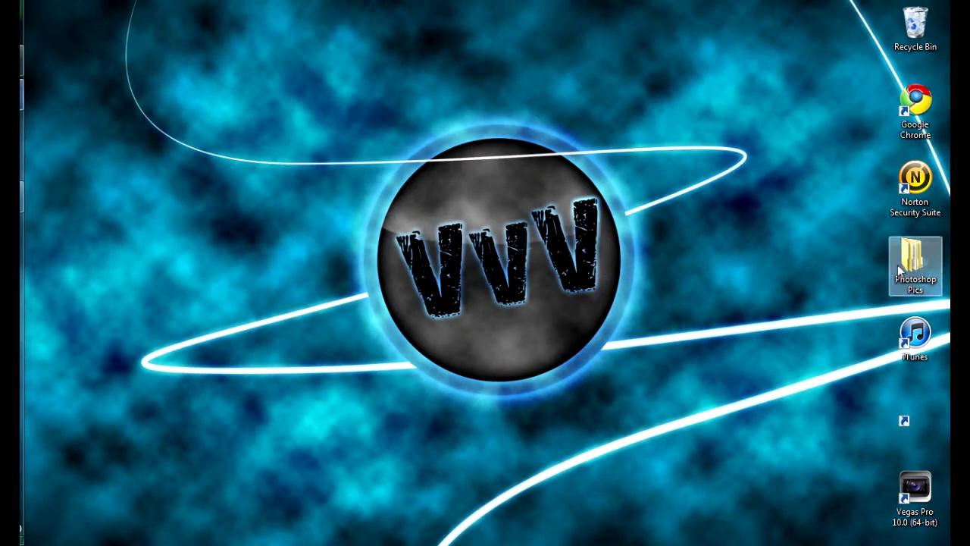
pyautogui.doubleClick(914, 261)
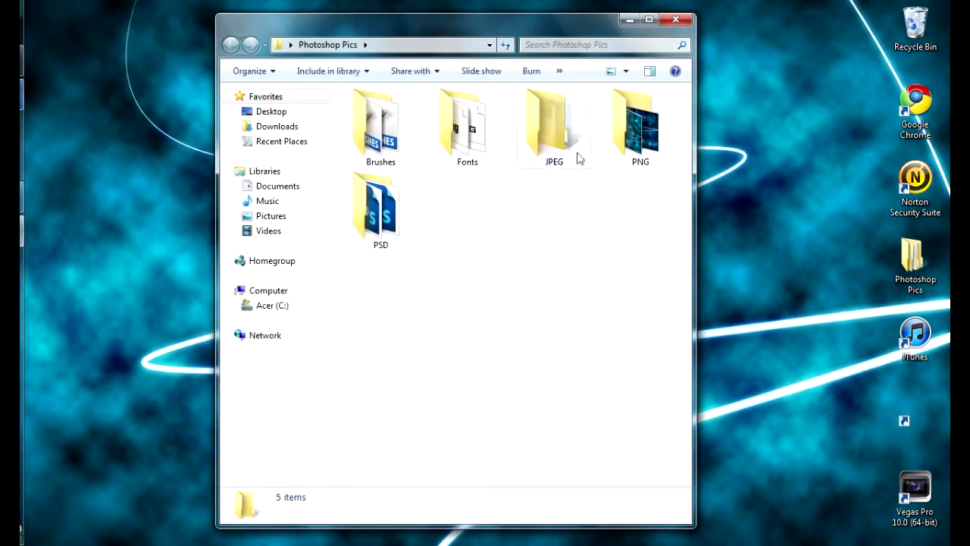
pyautogui.doubleClick(654, 129)
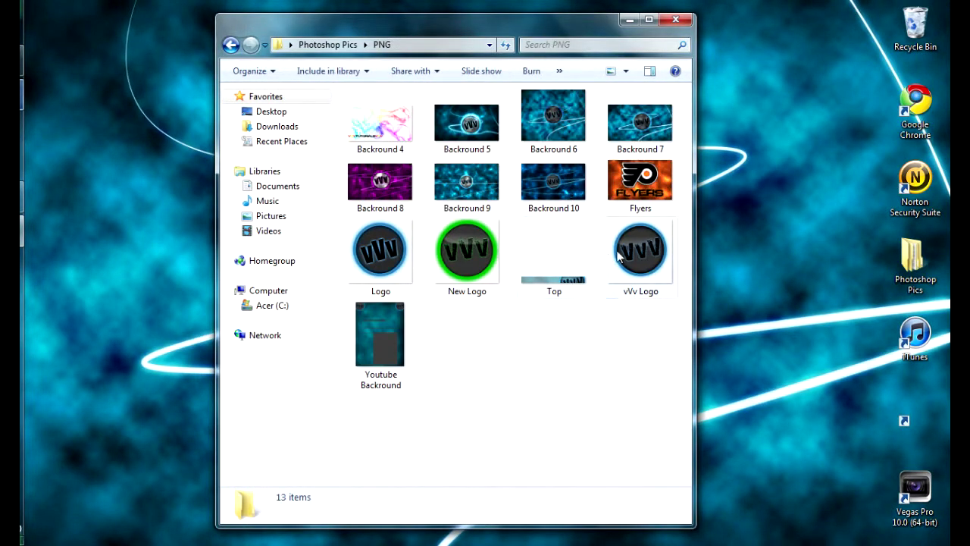
pyautogui.moveTo(641, 250); pyautogui.dragTo(464, 223)
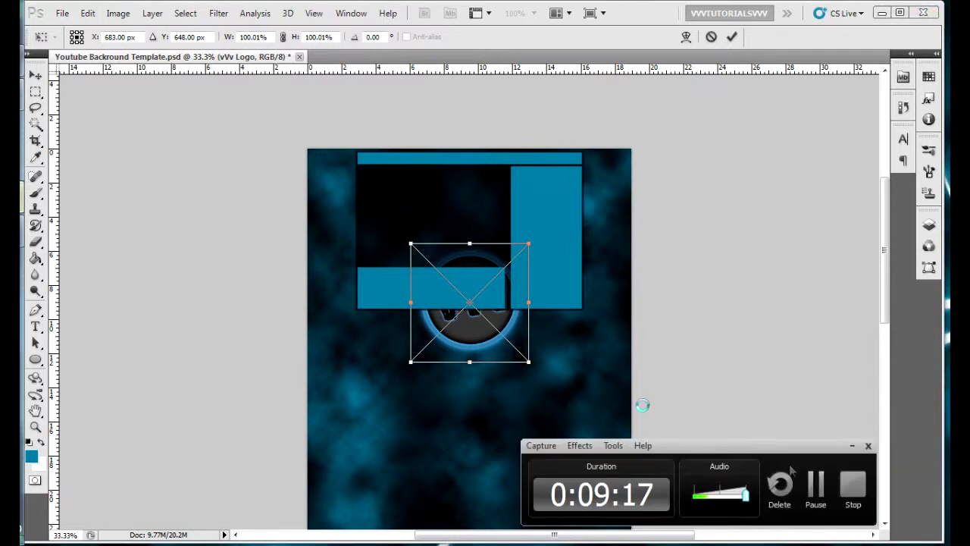
# Step: Position the logos in the top-left and top-right corners on the vVv Logo and vVv Logo 2 layers
pyautogui.click(824, 510)
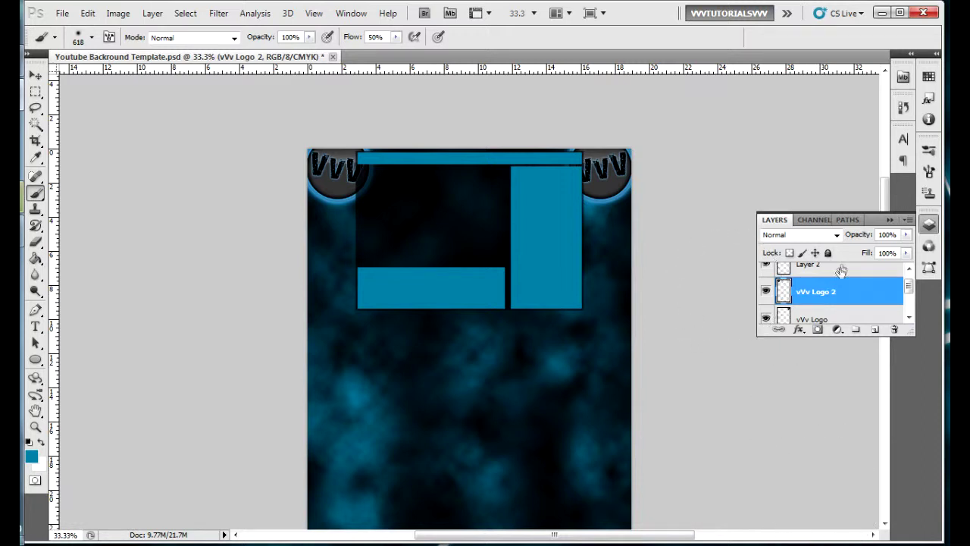
pyautogui.click(834, 315)
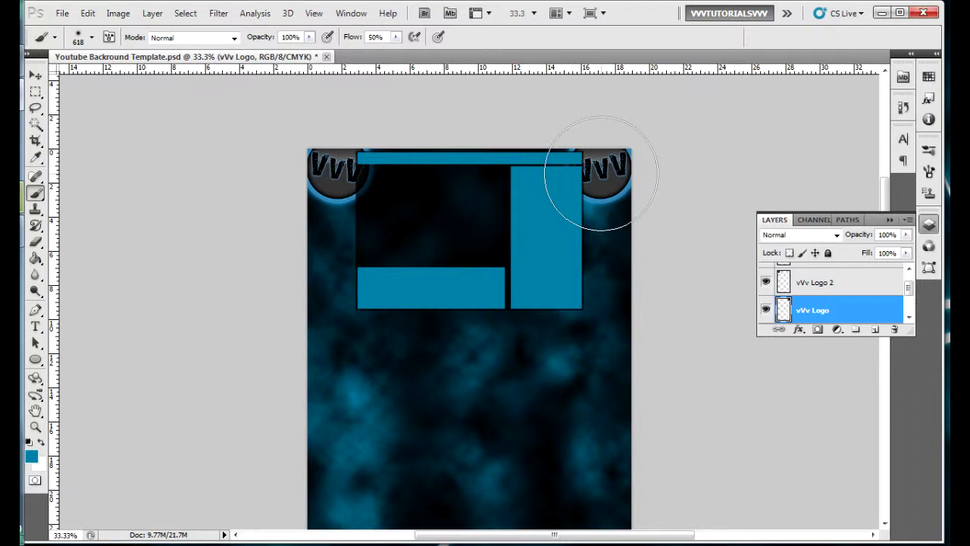
pyautogui.click(812, 291)
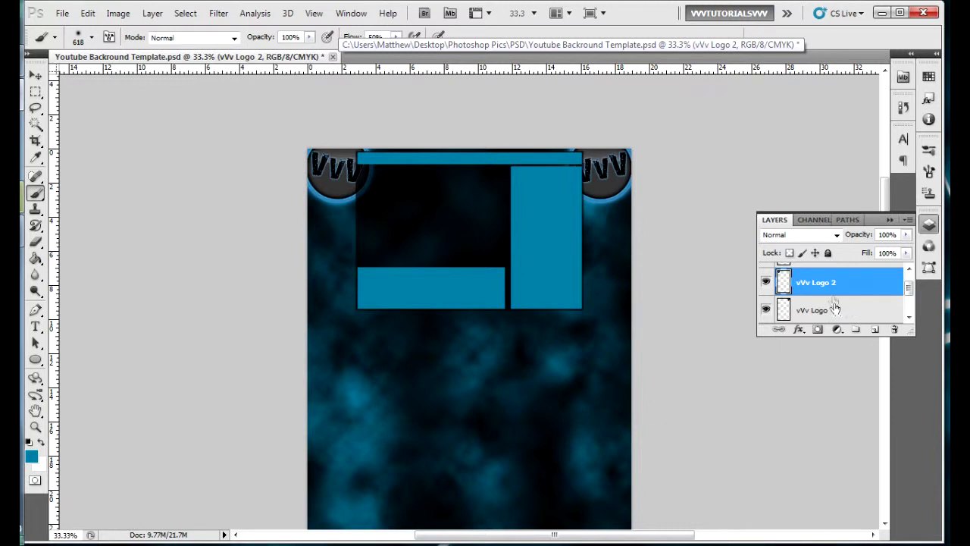
# Step: Free-transform vVv Logo 2, undo its horizontal flip, commit it and collapse the Layers panel
pyautogui.hotkey('ctrl', 't')
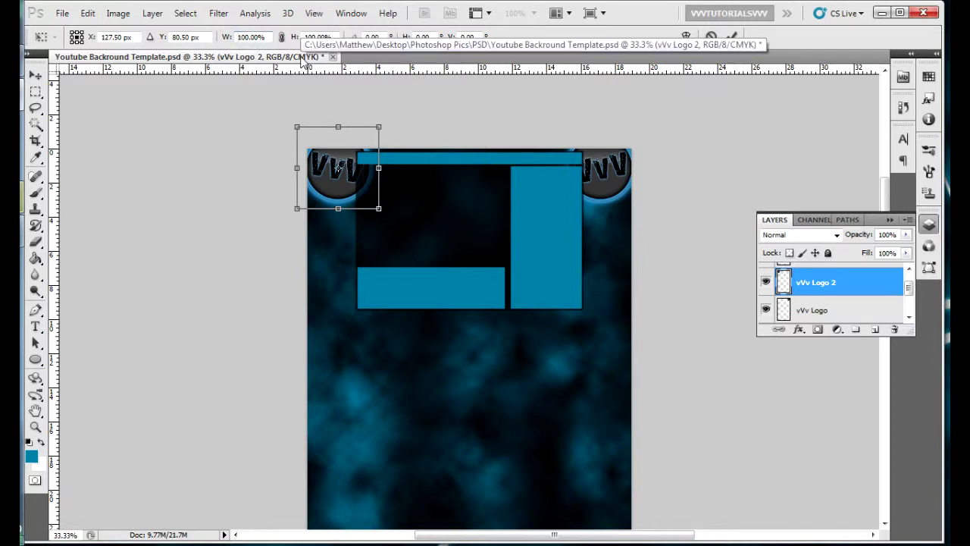
pyautogui.write('-')
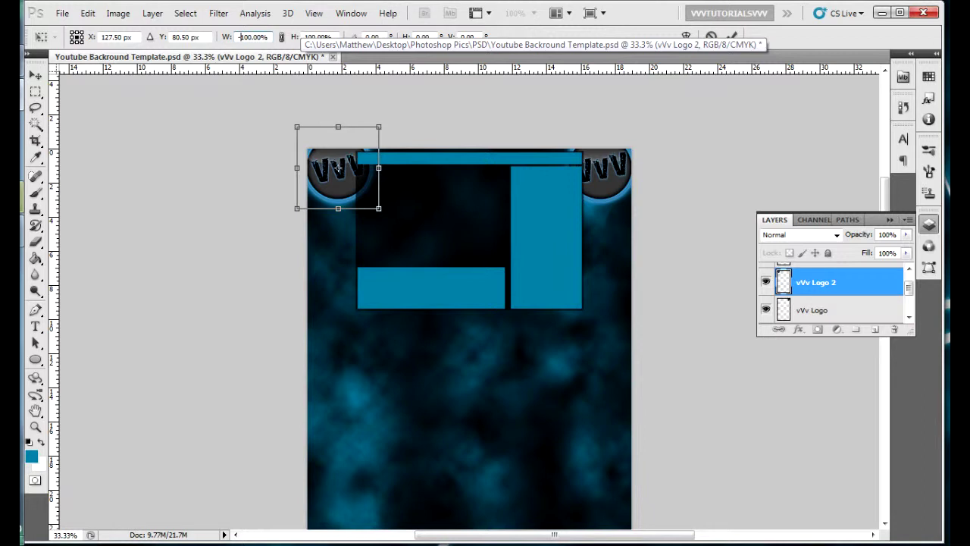
pyautogui.hotkey('ctrl', 'z')
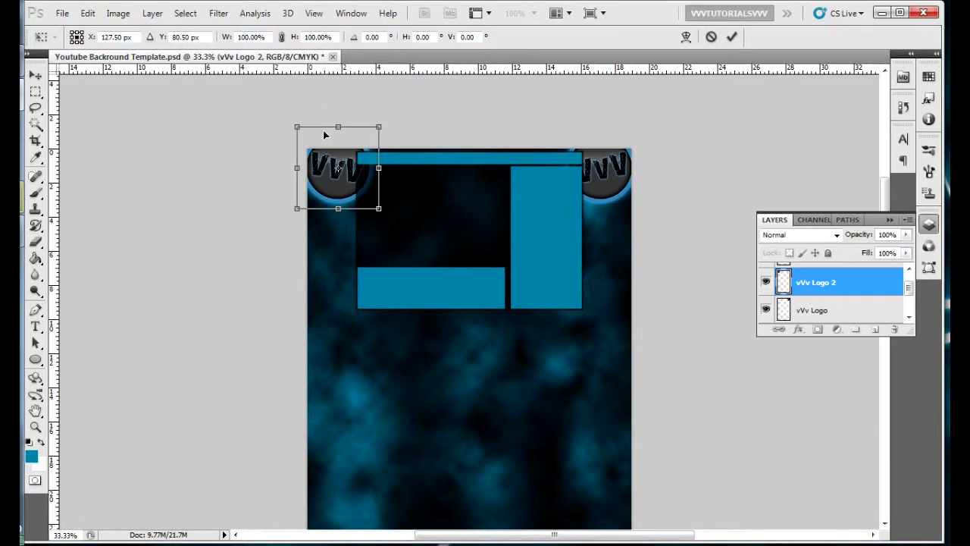
pyautogui.press('Return')
pyautogui.press('b')
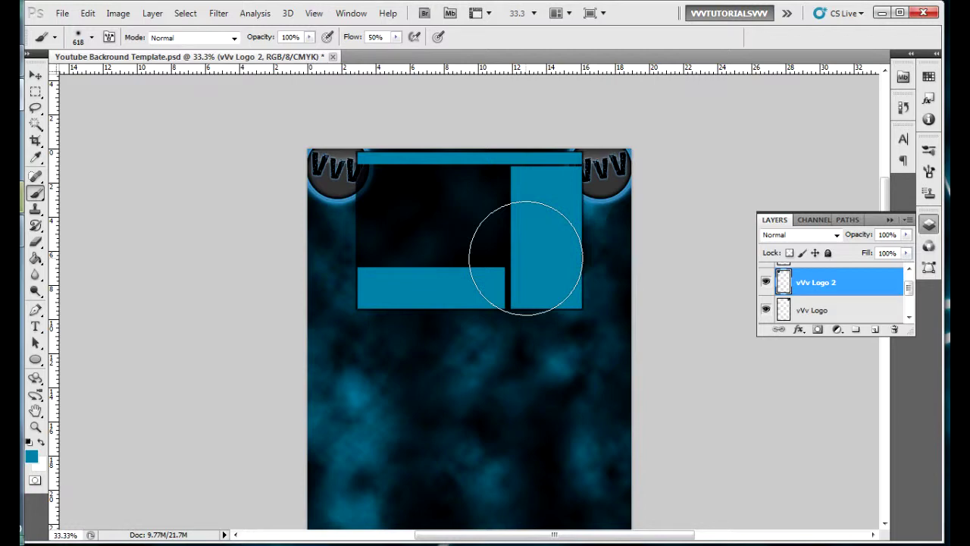
pyautogui.click(887, 220)
pyautogui.moveTo(887, 220); pyautogui.dragTo(911, 283)
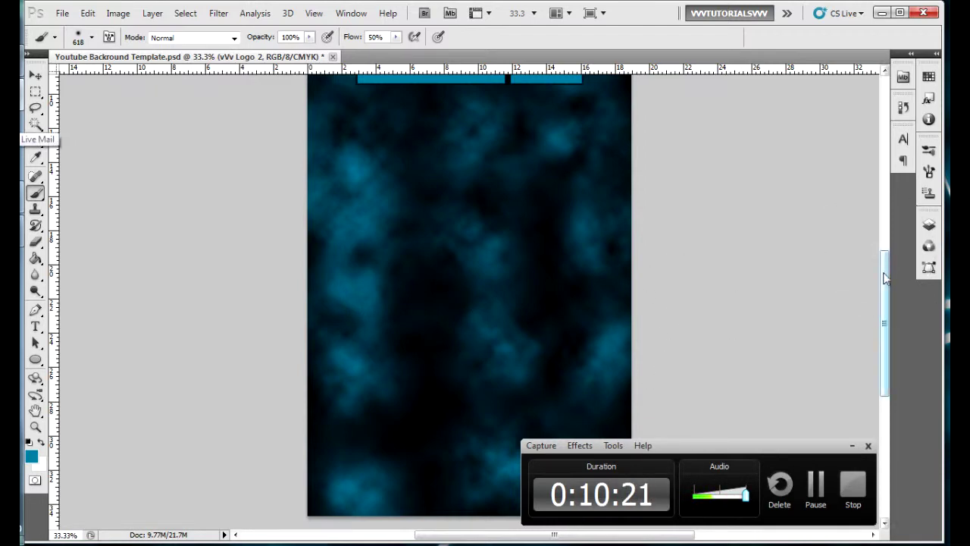
pyautogui.moveTo(888, 282); pyautogui.dragTo(895, 173)
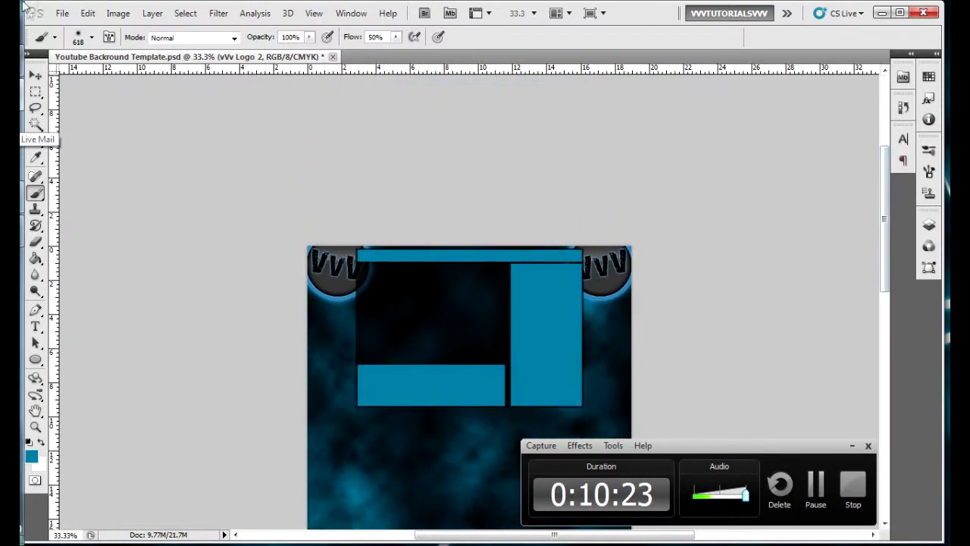
# Step: Save a JPEG copy named Youtube Backround Template 2 into the JPEG folder
pyautogui.click(61, 13)
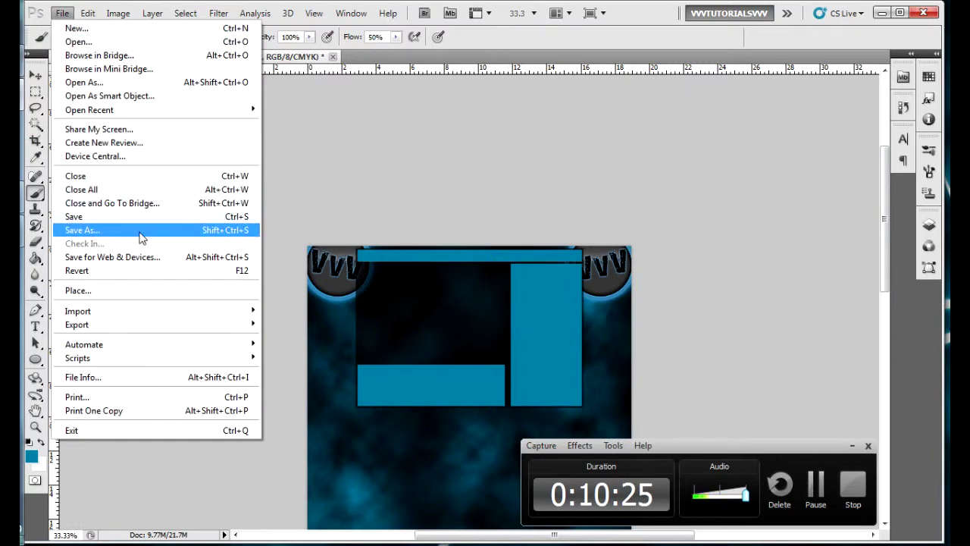
pyautogui.click(140, 235)
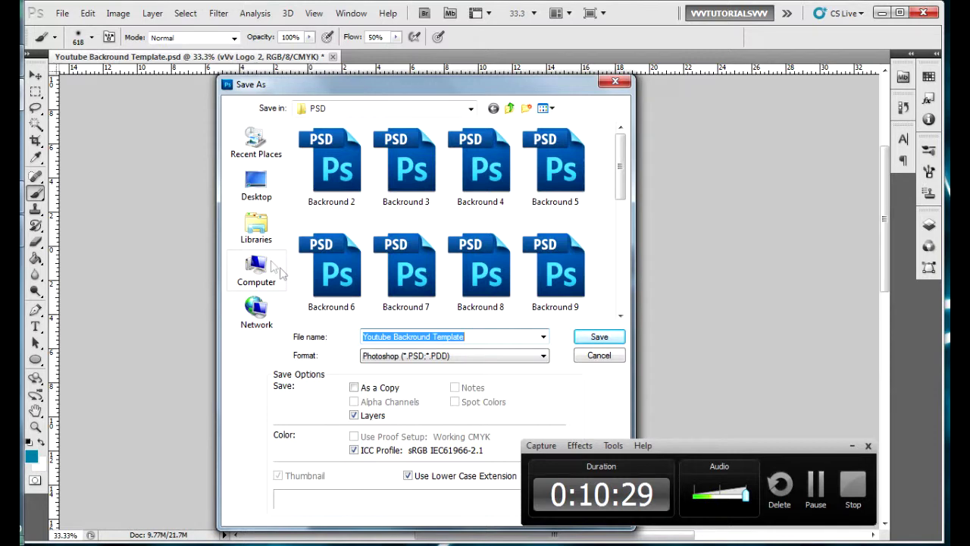
pyautogui.click(510, 108)
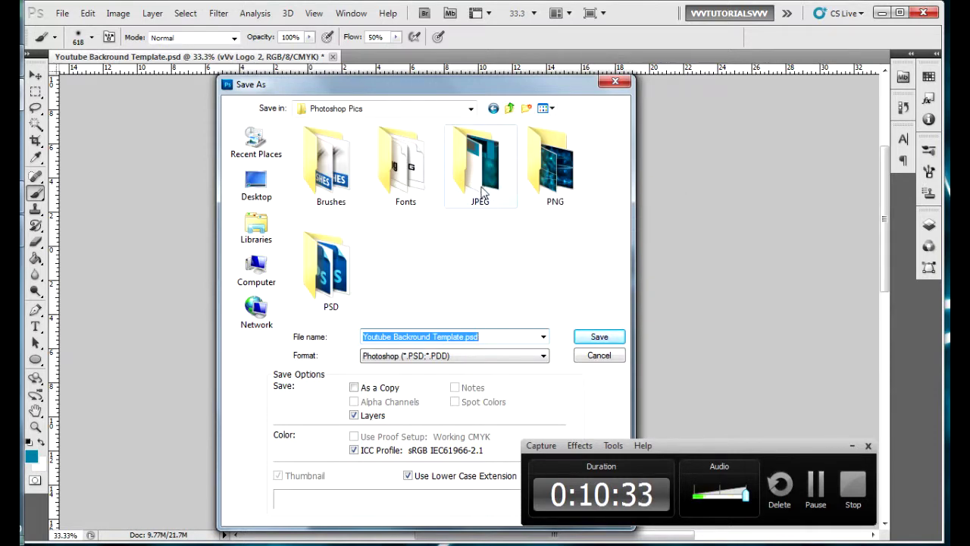
pyautogui.doubleClick(476, 156)
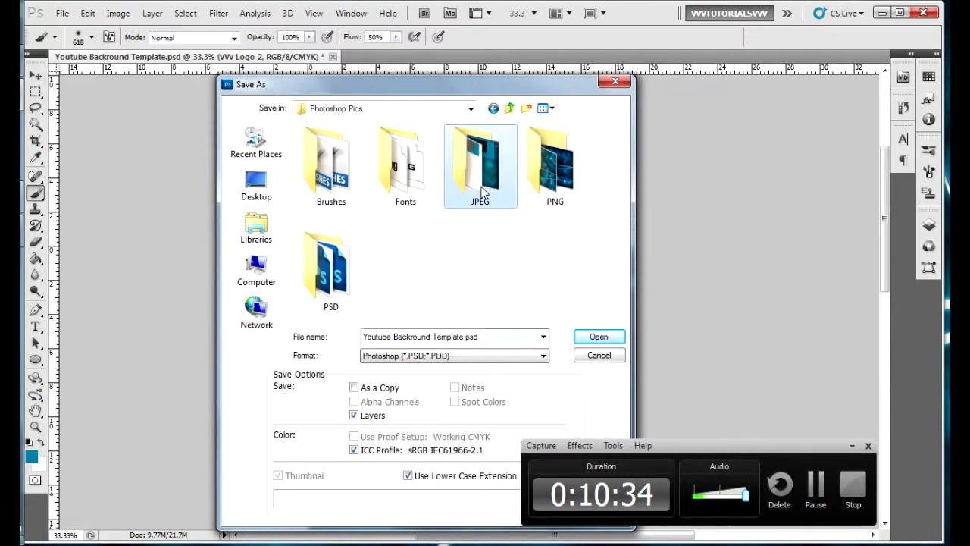
pyautogui.click(474, 357)
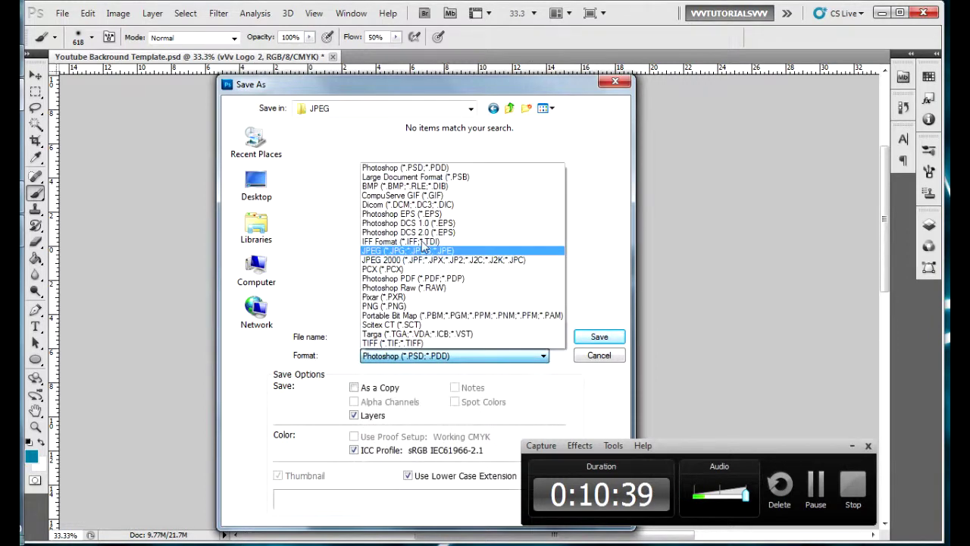
pyautogui.click(424, 250)
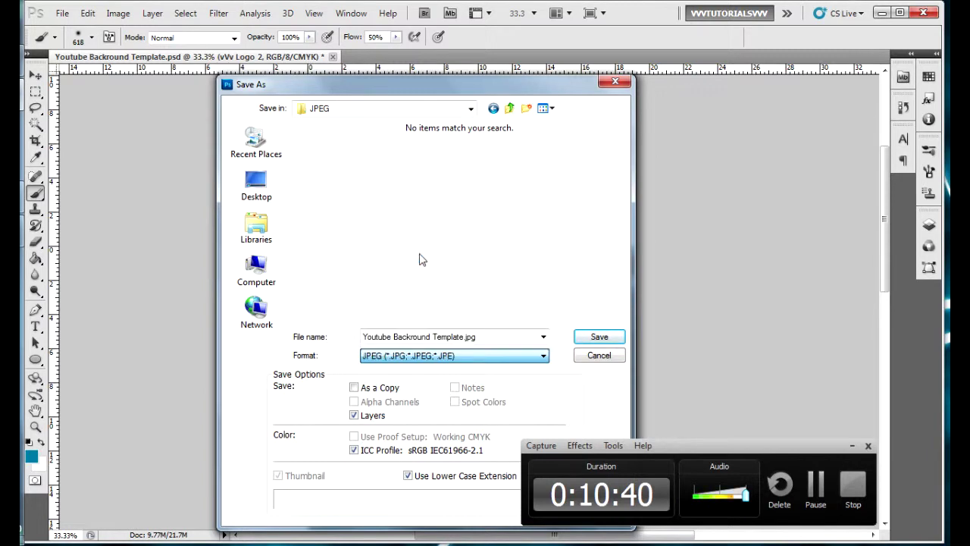
pyautogui.click(465, 338)
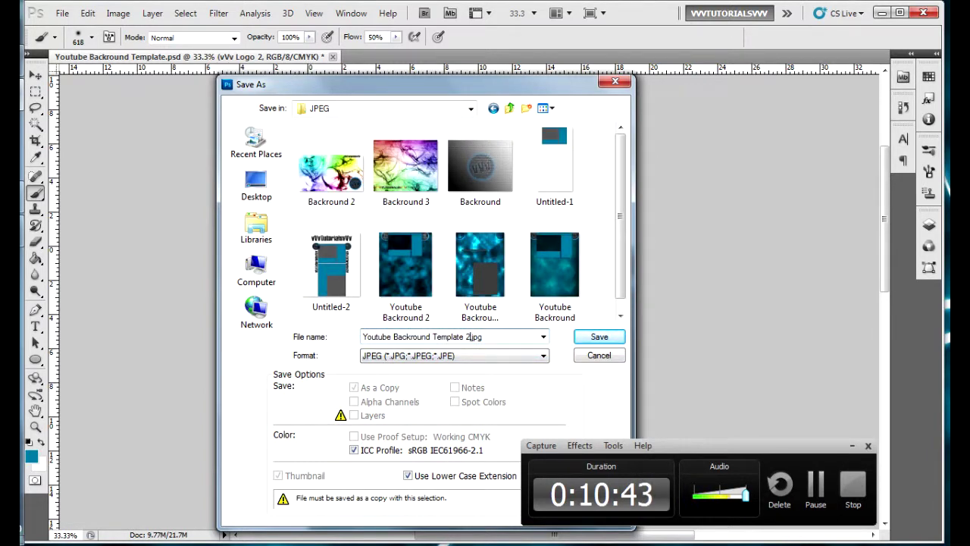
pyautogui.click(602, 337)
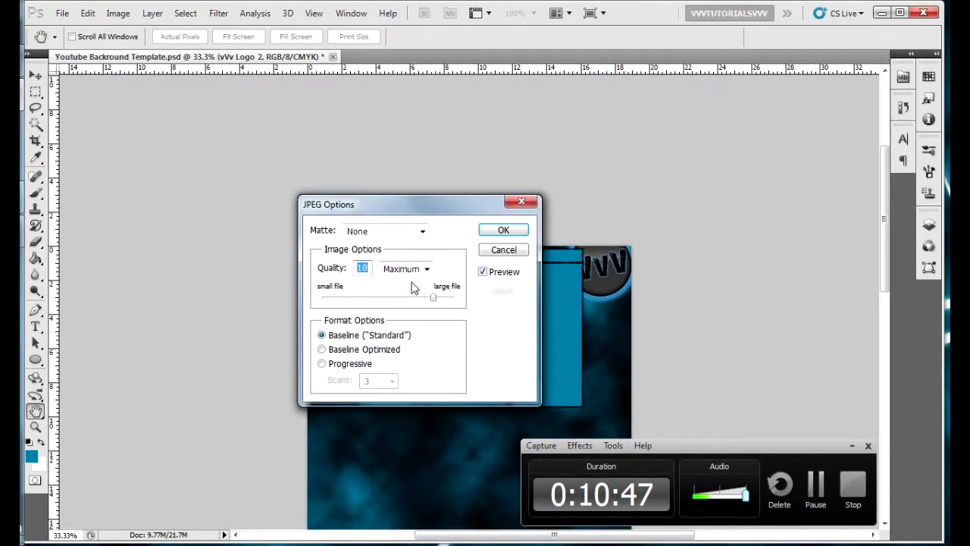
# Step: Set the JPEG quality to 9, confirm, and return to the YouTube channel page
pyautogui.click(369, 266)
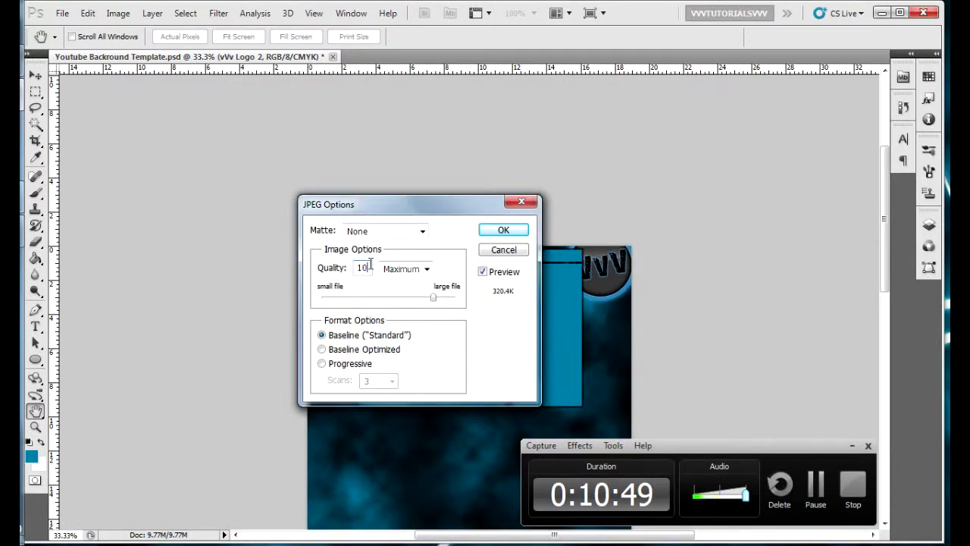
pyautogui.press('BackSpace')
pyautogui.press('BackSpace')
pyautogui.write('9')
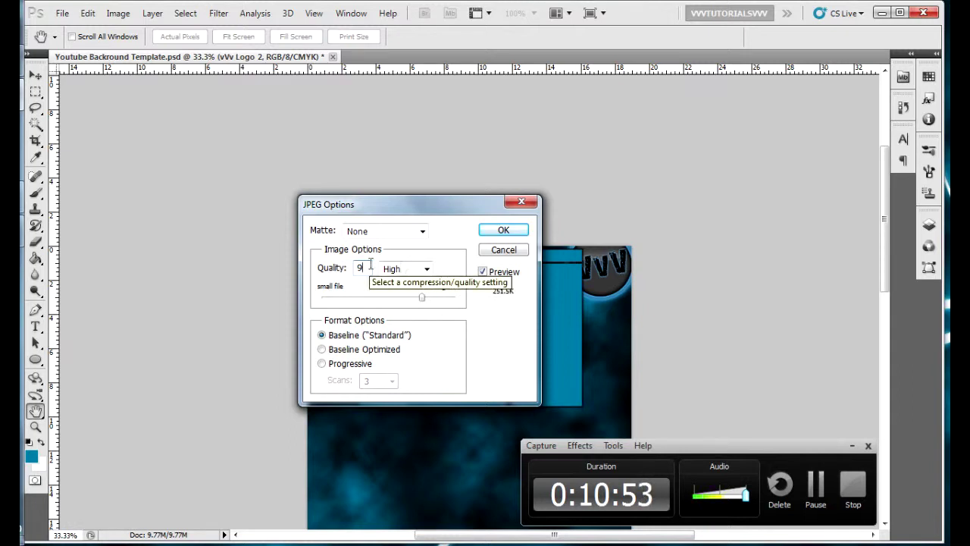
pyautogui.click(503, 230)
pyautogui.press('b')
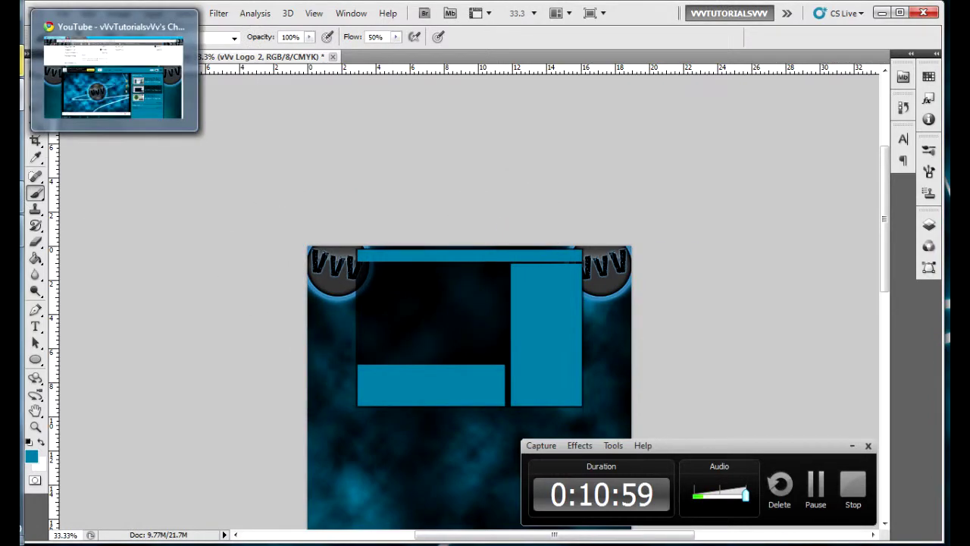
pyautogui.click(15, 67)
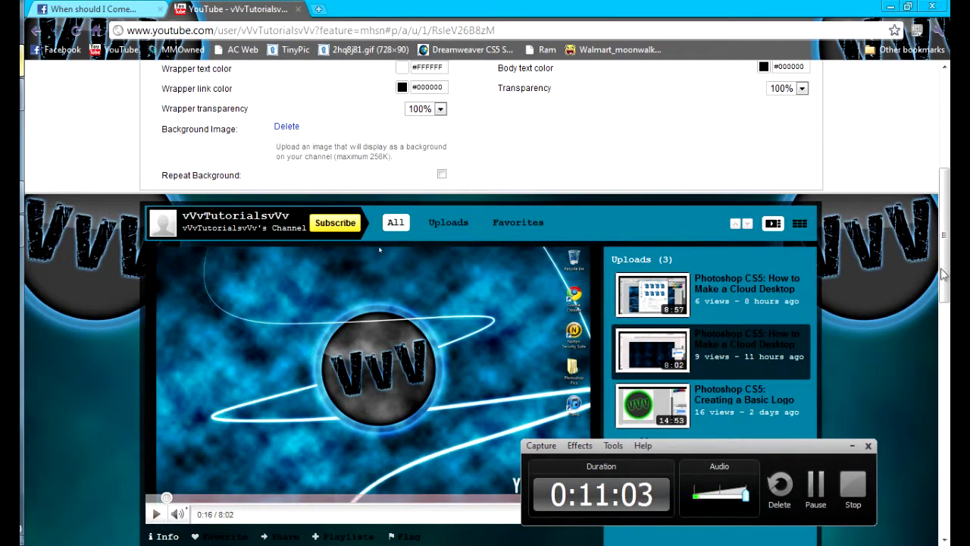
# Step: Scroll YouTube's Themes and Colors panel down to the Background Image option
pyautogui.moveTo(943, 274); pyautogui.dragTo(945, 181)
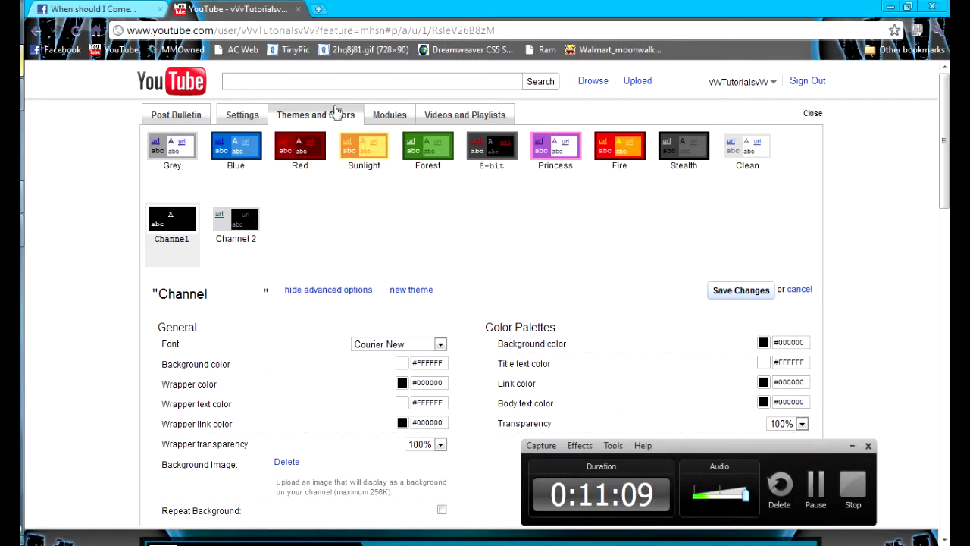
pyautogui.scroll(-3, 376, 220)
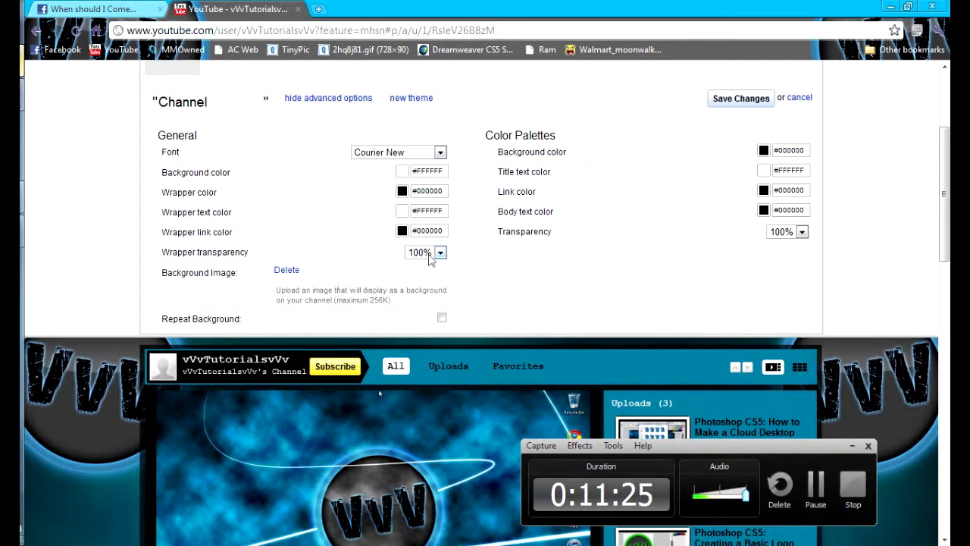
# Step: Delete the current background image and upload Youtube Backround Template 2 from the JPEG folder
pyautogui.click(285, 270)
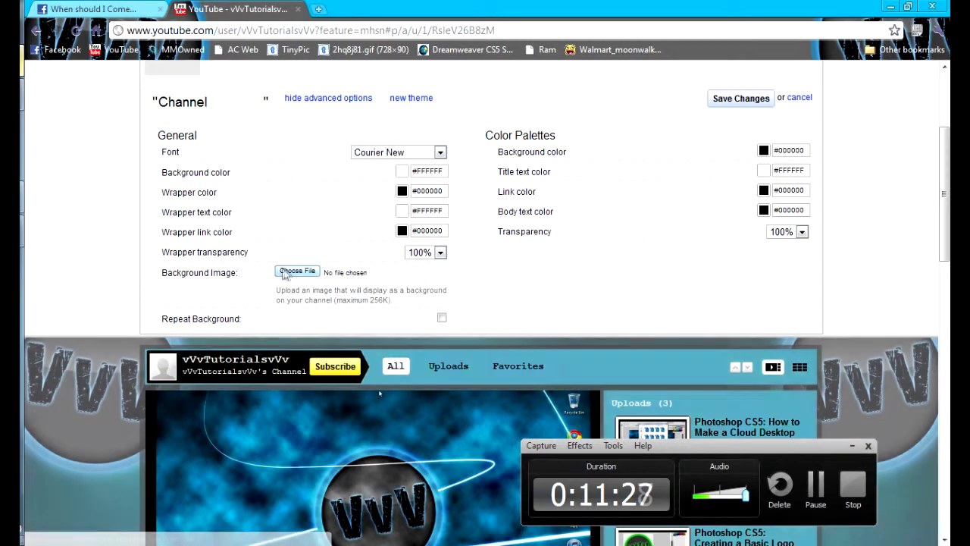
pyautogui.click(286, 272)
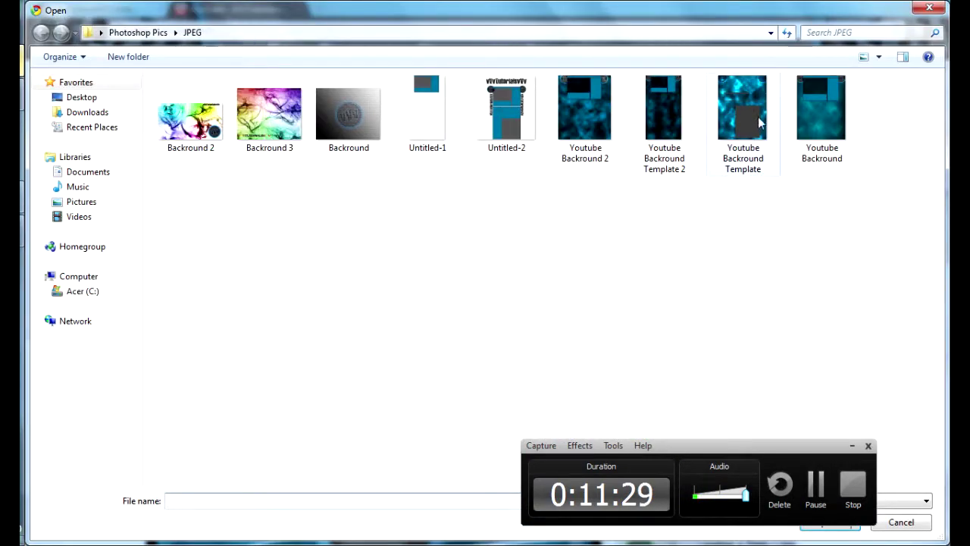
pyautogui.doubleClick(695, 124)
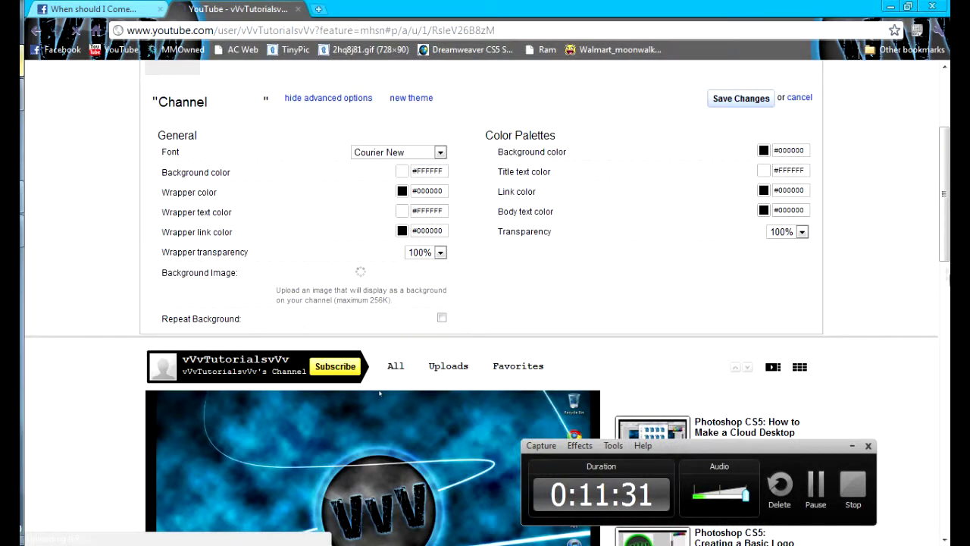
pyautogui.click(852, 446)
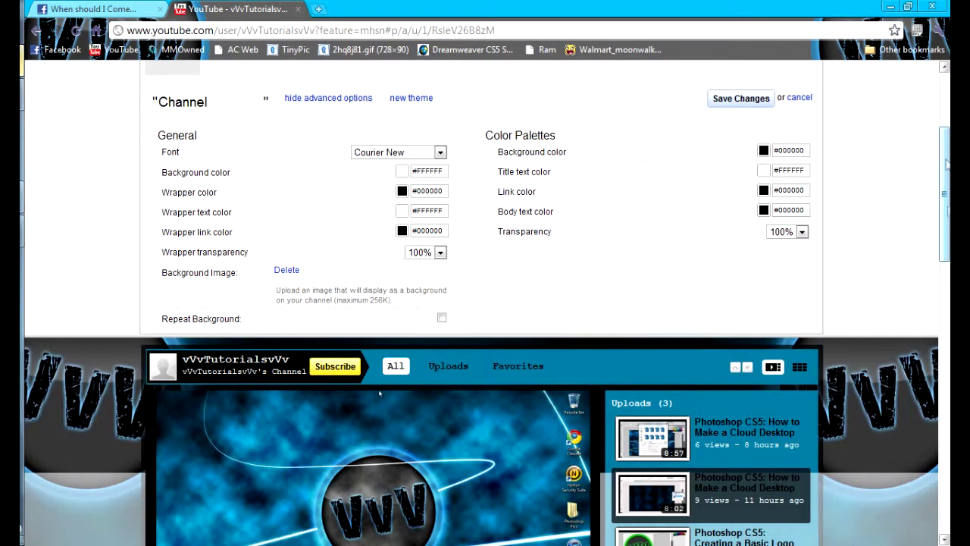
pyautogui.moveTo(946, 157); pyautogui.dragTo(379, 460)
pyautogui.scroll(-15, 379, 460)
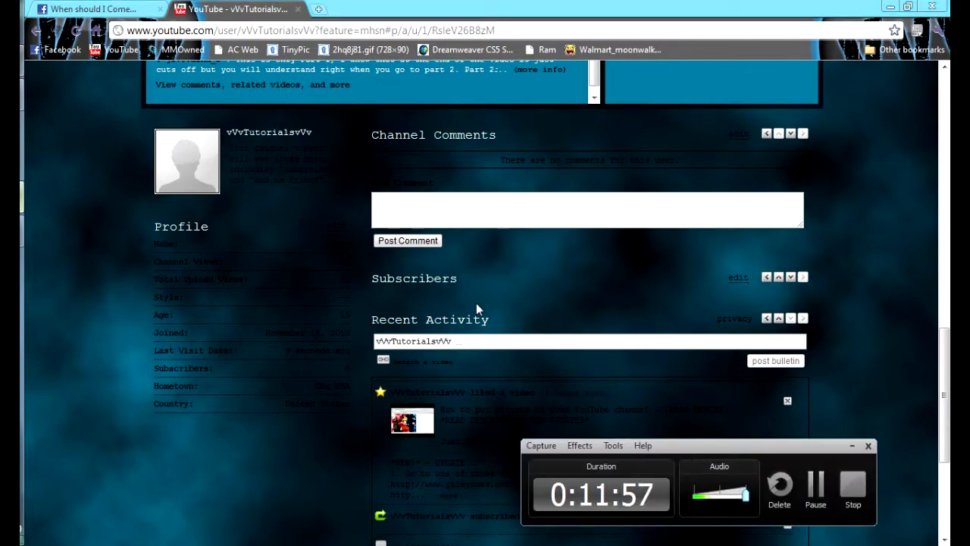
pyautogui.moveTo(942, 421); pyautogui.dragTo(938, 108)
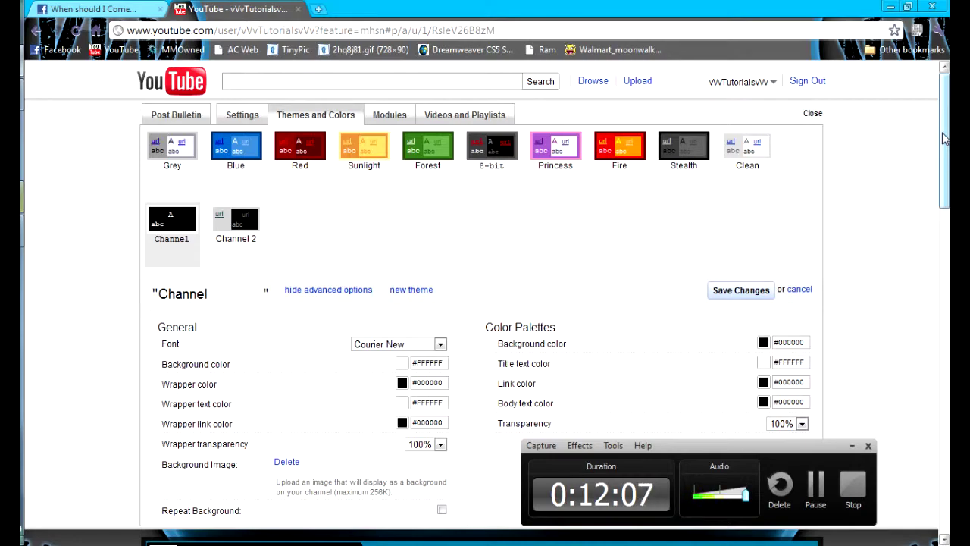
pyautogui.moveTo(945, 138); pyautogui.dragTo(945, 335)
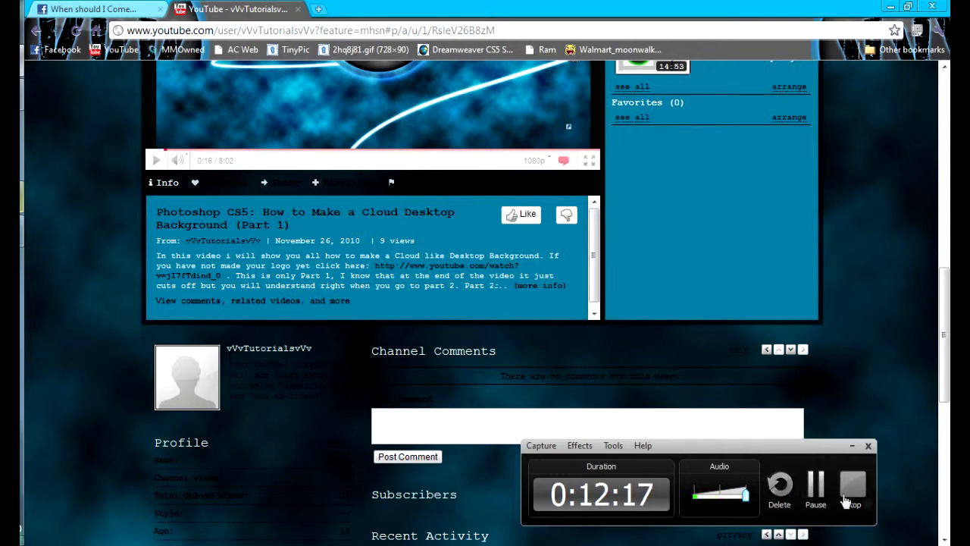
pyautogui.click(868, 500)
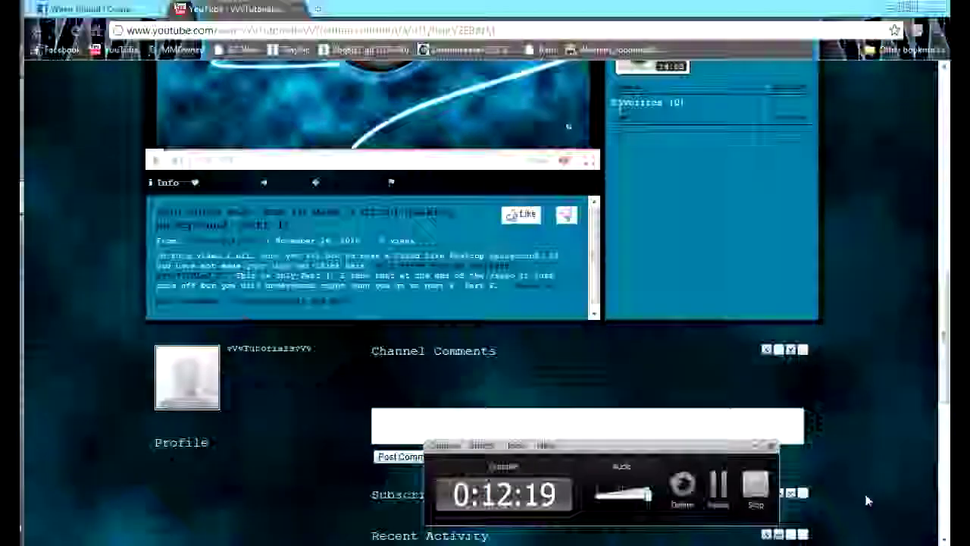